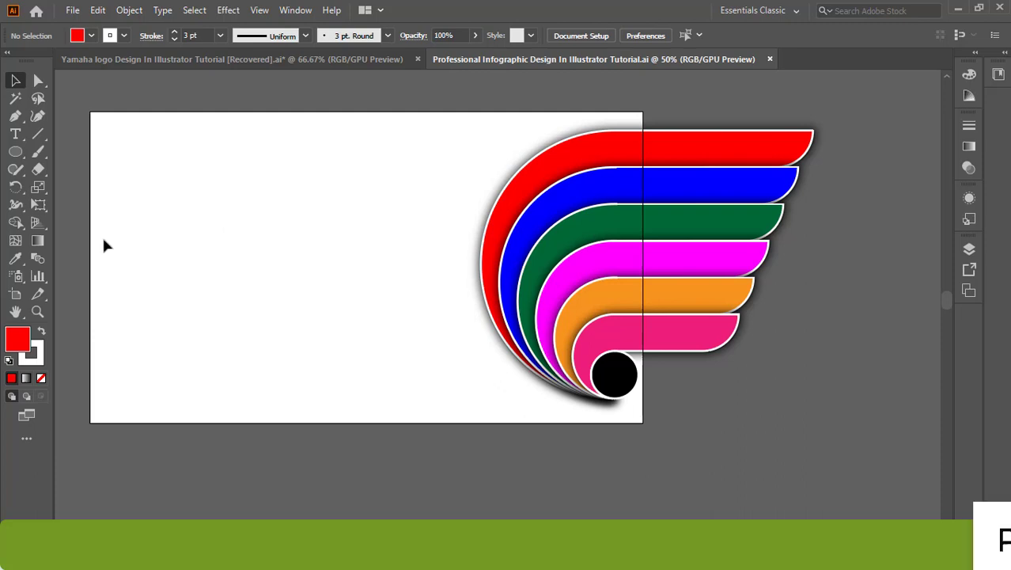
- Draw a small circle near the artboard's lower left with the Ellipse Tool
drag(20, 155, 65, 186)
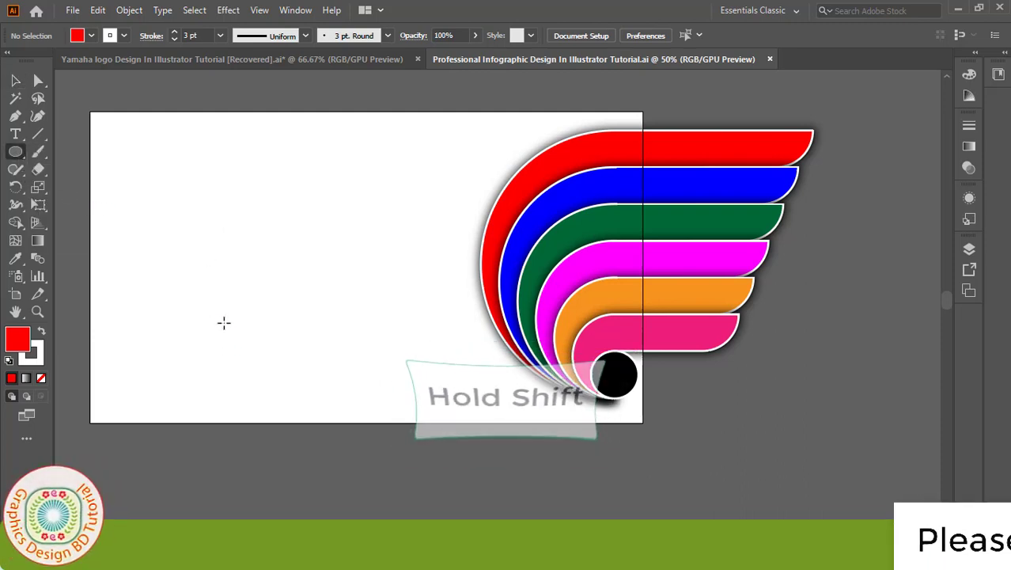
mouse_move(224, 323)
mouse_down()
mouse_move(274, 374)
mouse_move(261, 360)
mouse_move(204, 373)
mouse_up()
key(v)
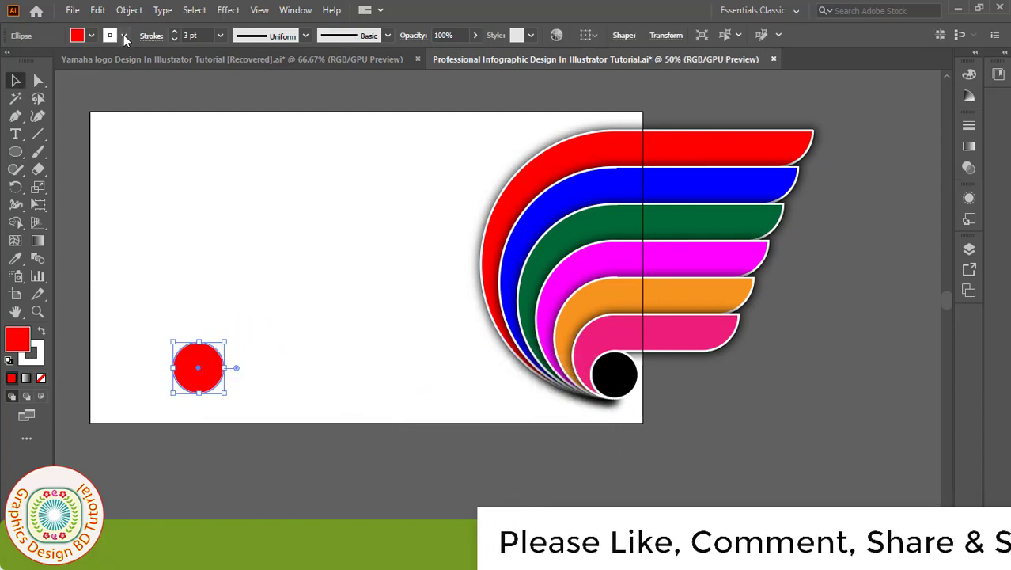
- Give the circle no fill and a 1 pt stroke, then copy it
click(123, 36)
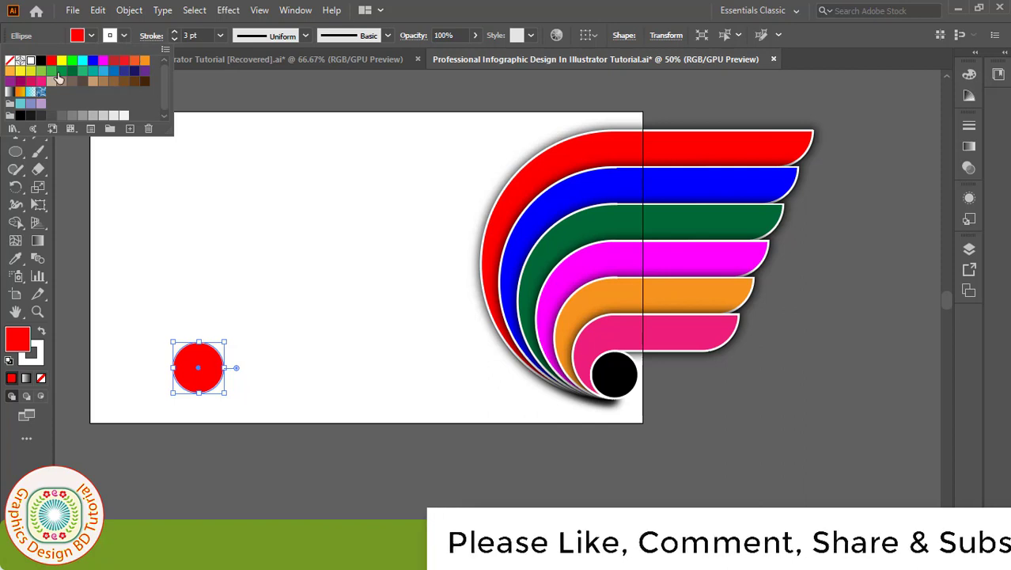
click(93, 33)
click(93, 33)
click(15, 61)
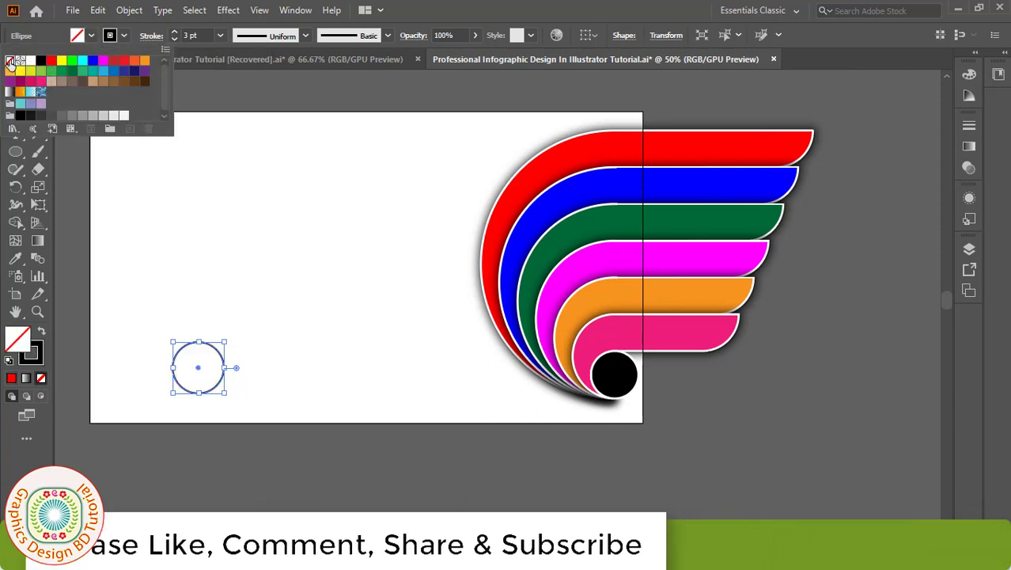
click(221, 35)
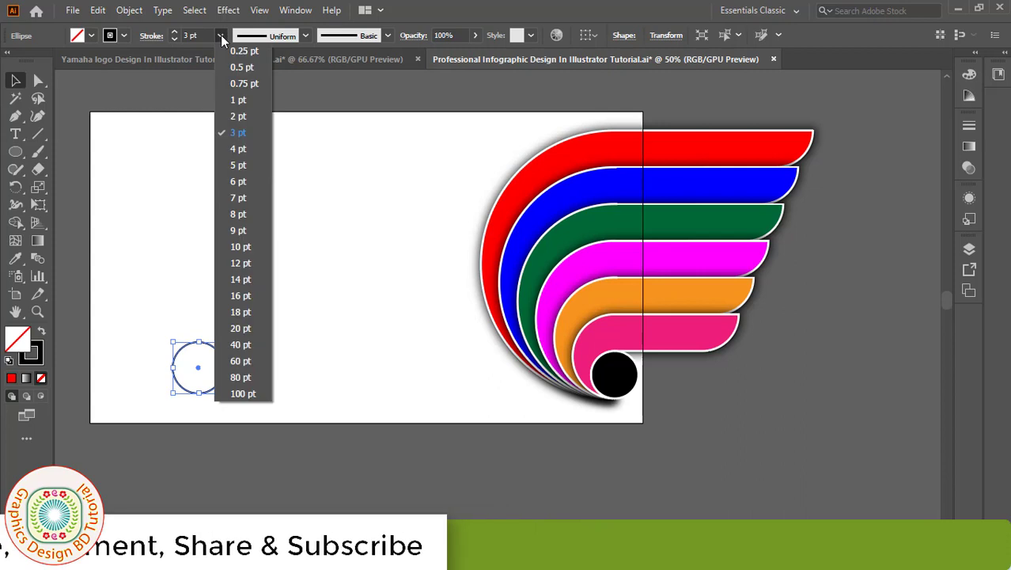
click(235, 102)
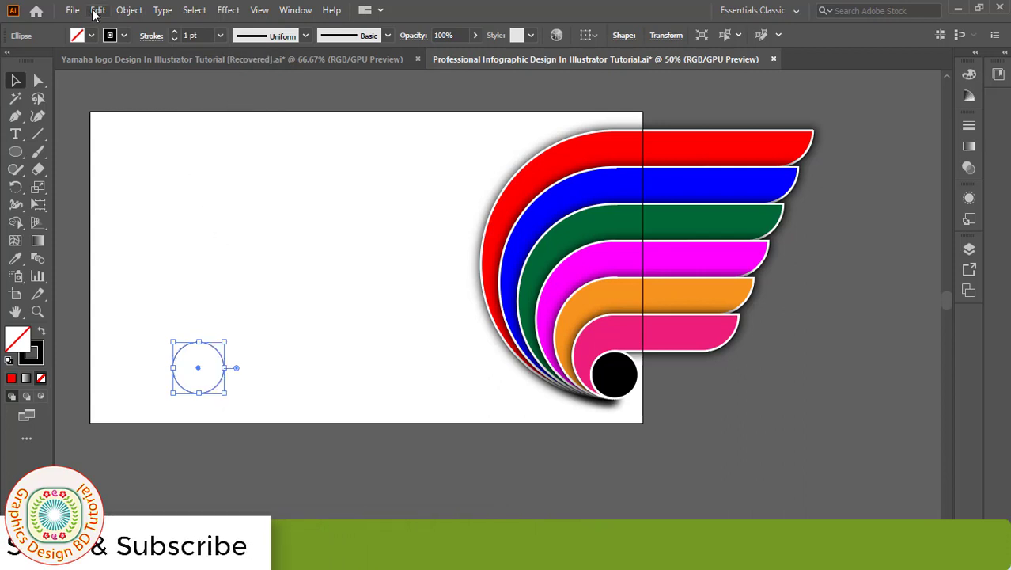
click(96, 10)
click(125, 83)
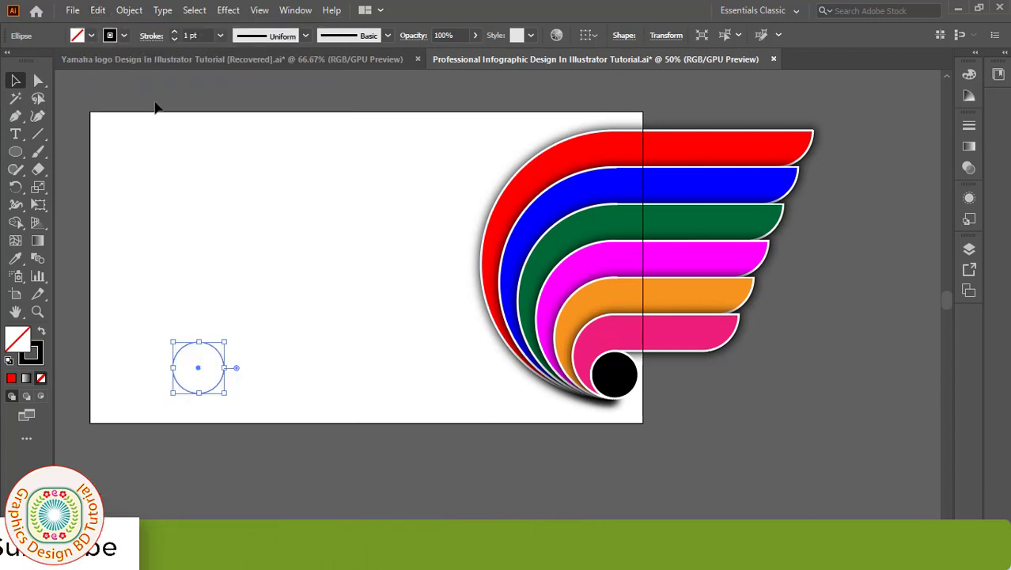
- Paste a copy in front, enlarge it to about 607 px, and select both circles
click(97, 10)
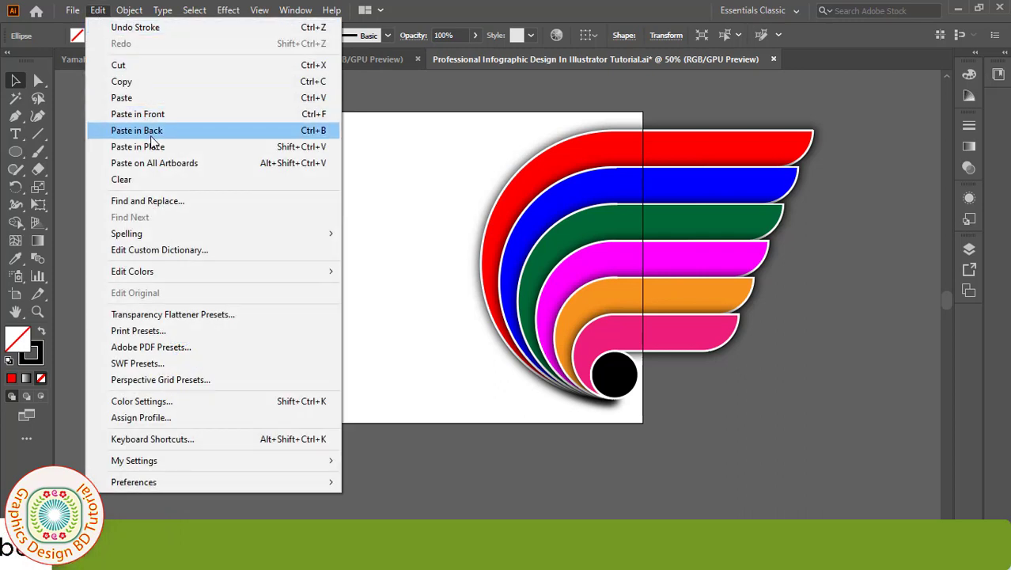
click(155, 116)
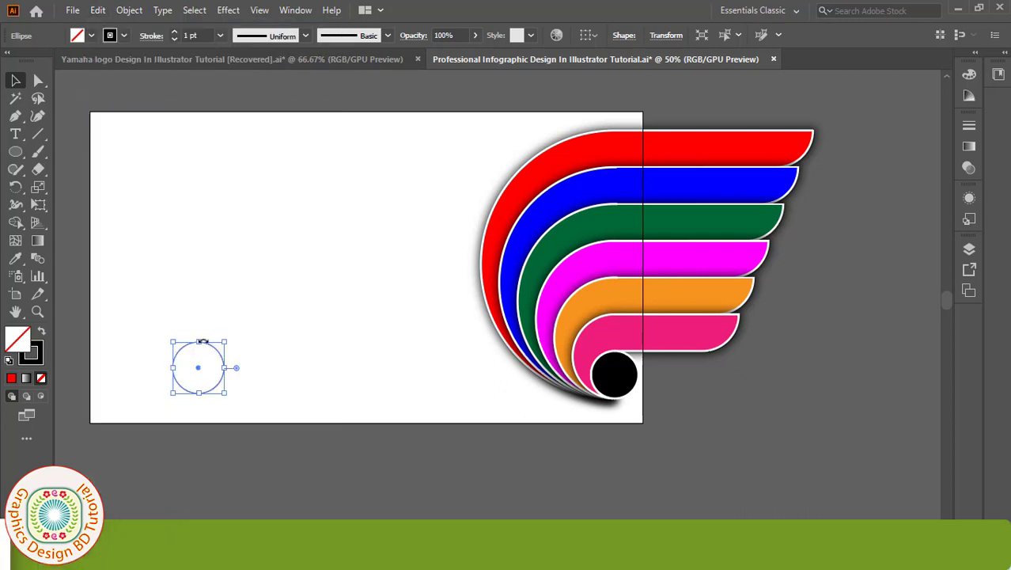
drag(203, 342, 272, 133)
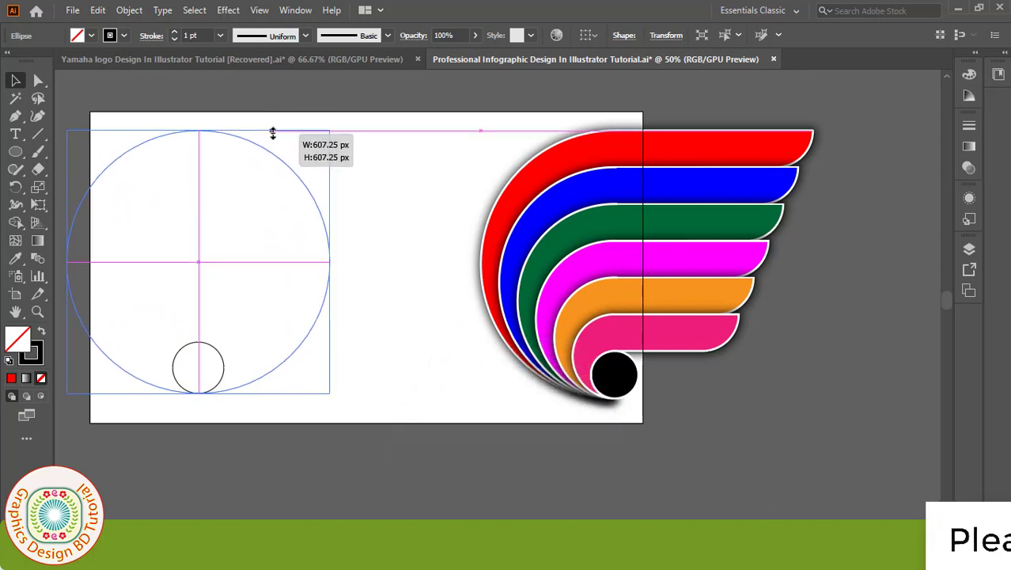
drag(136, 409, 130, 407)
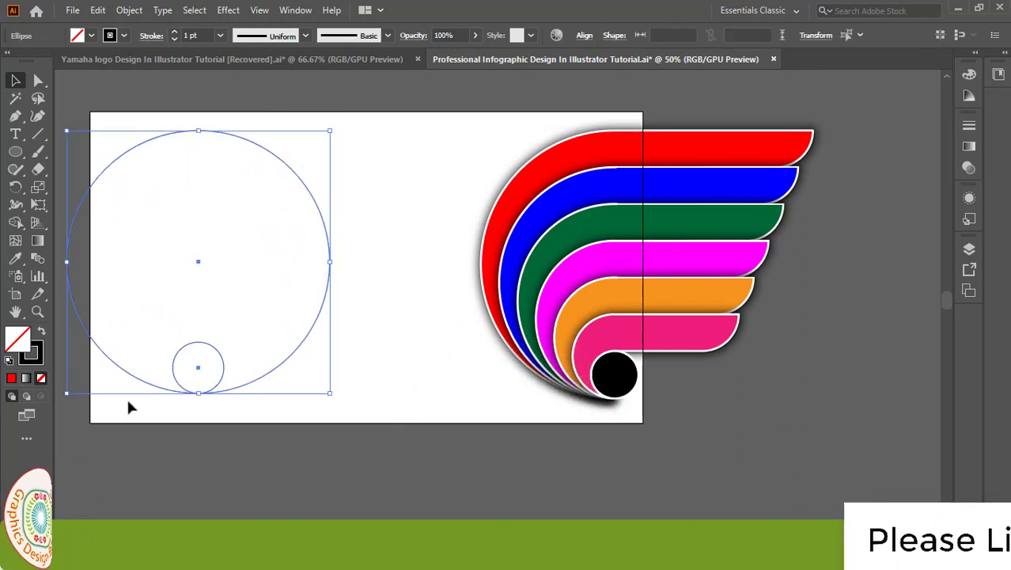
- Blend the small and large circles using 5 specified steps
click(130, 11)
mouse_move(185, 408)
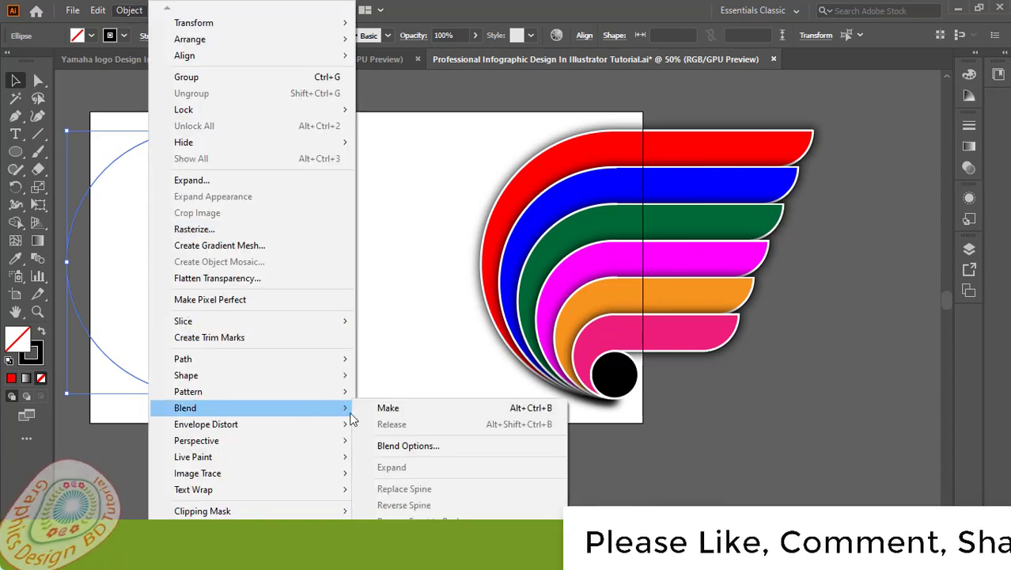
click(388, 407)
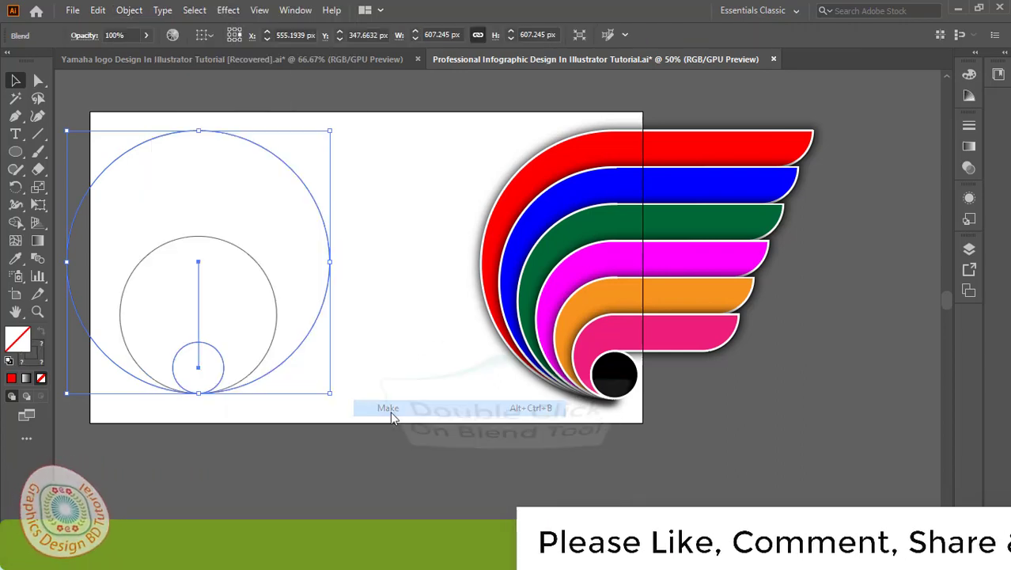
double_click(37, 259)
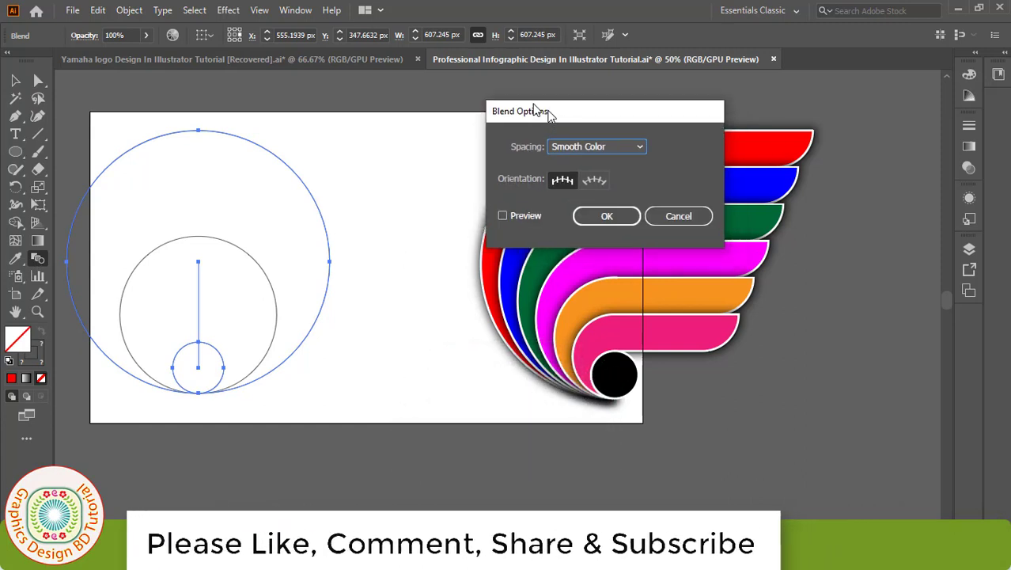
drag(546, 112, 456, 88)
click(412, 191)
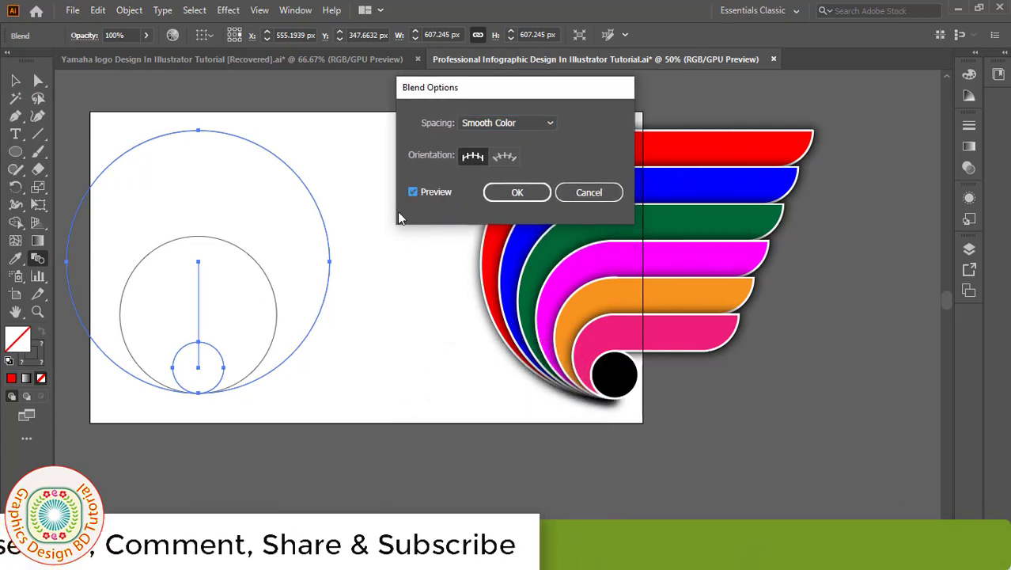
click(550, 123)
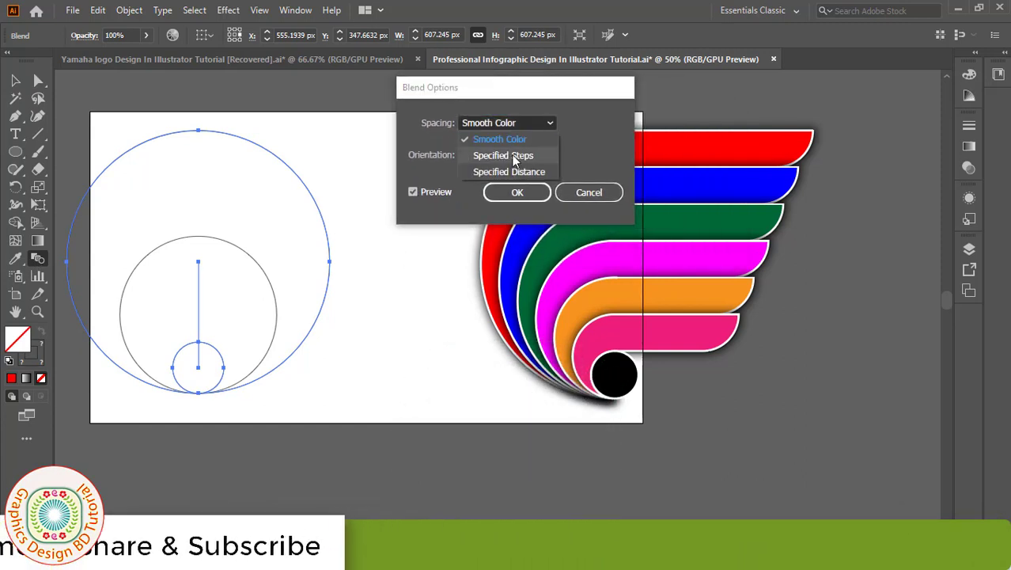
click(503, 155)
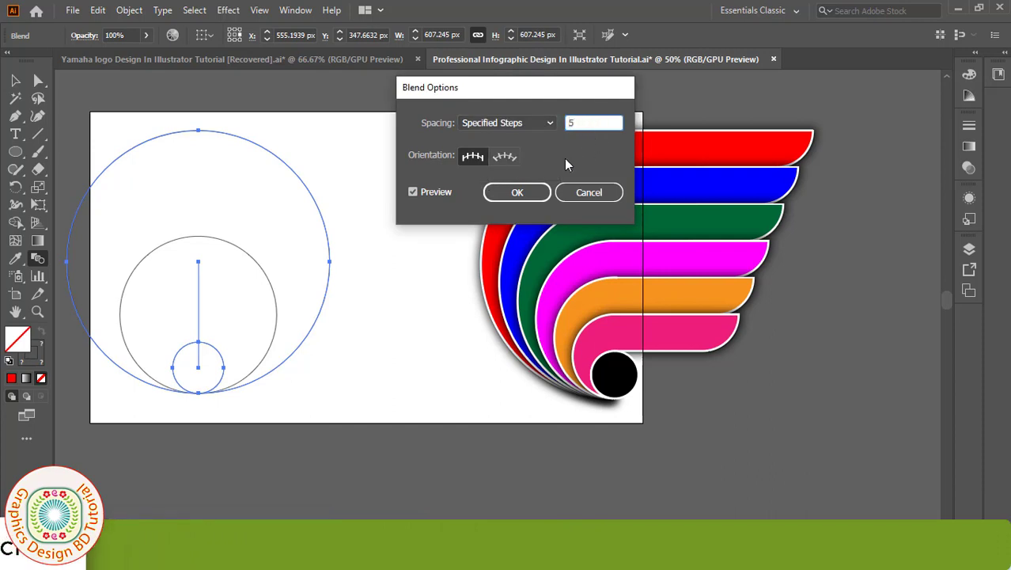
click(518, 193)
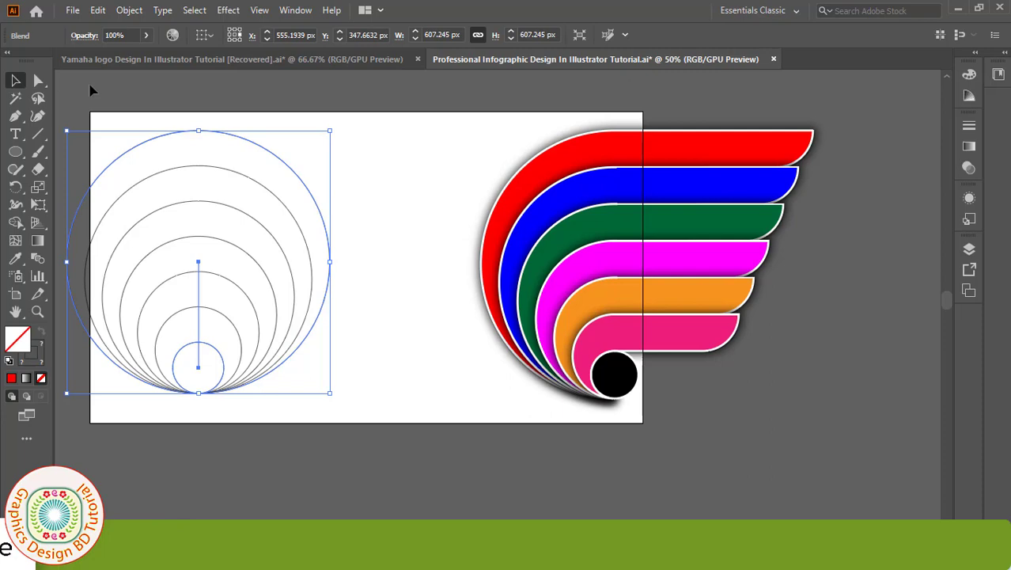
- Expand the circle blend and ungroup it into separate nested circle paths
click(129, 10)
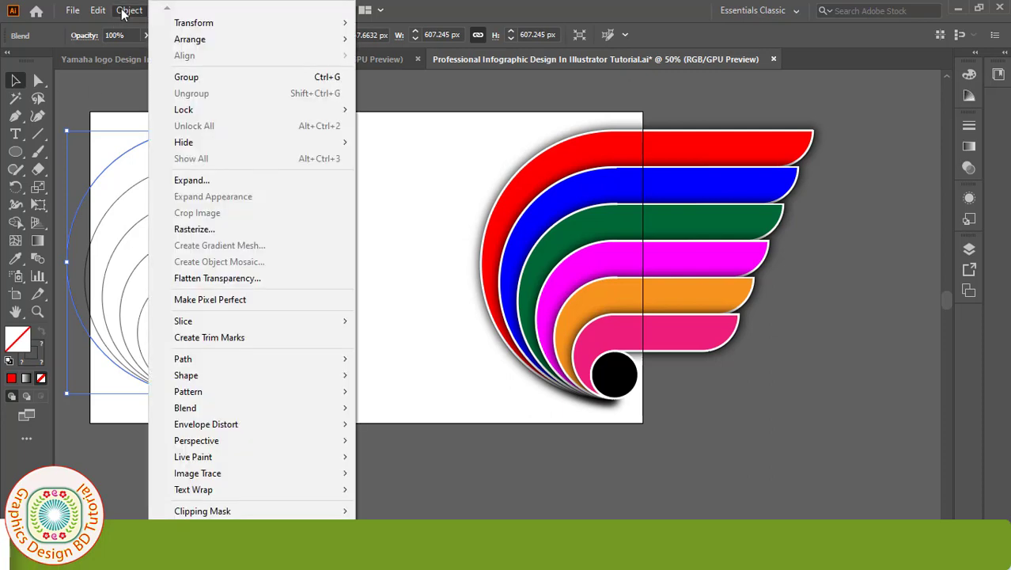
click(190, 180)
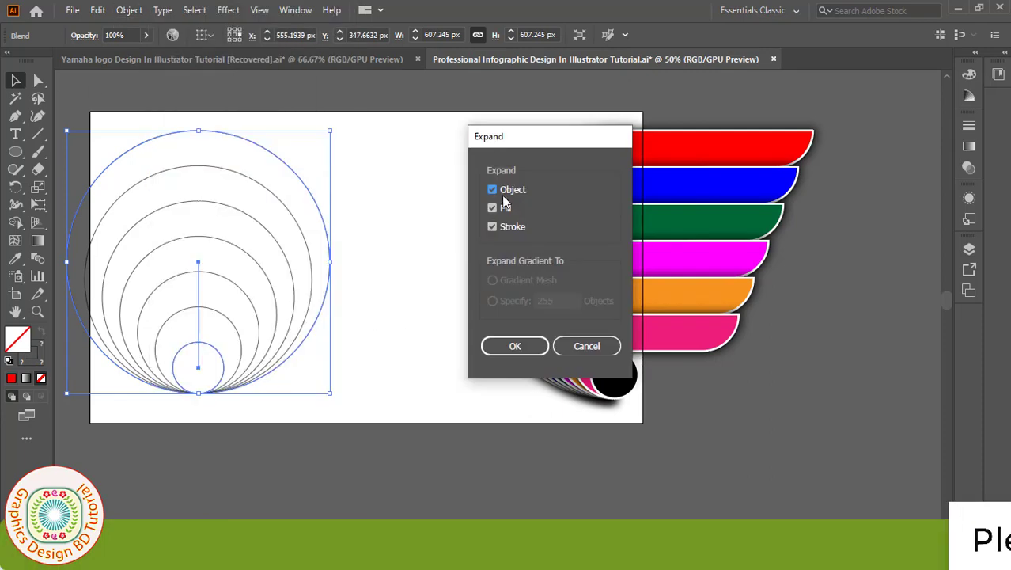
click(516, 349)
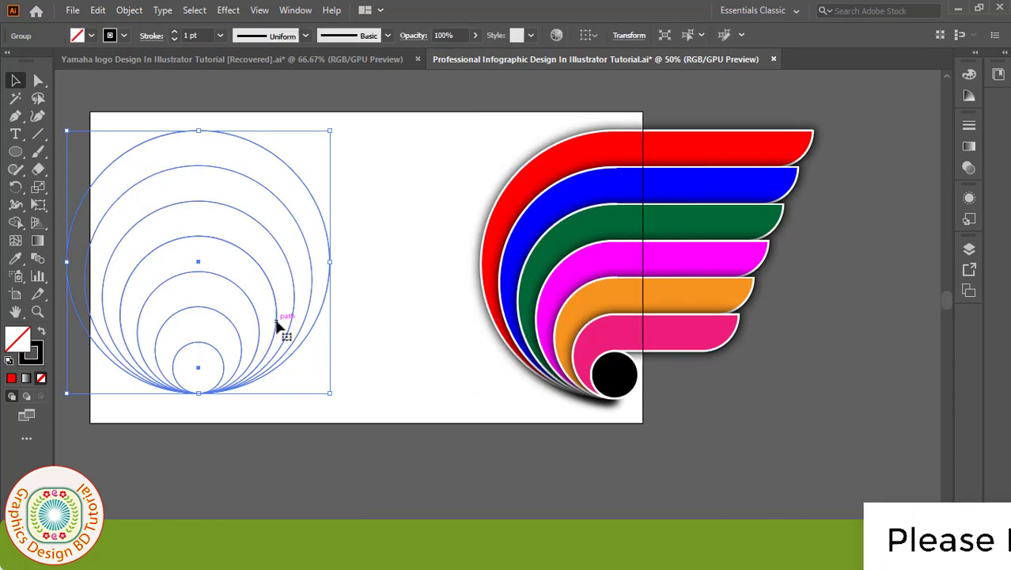
right_click(244, 219)
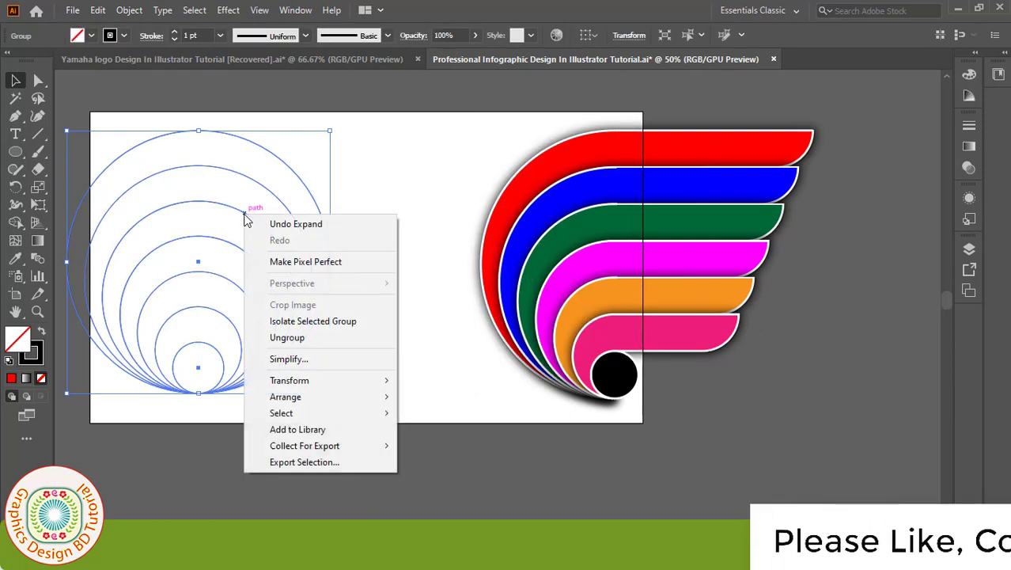
click(281, 334)
click(292, 330)
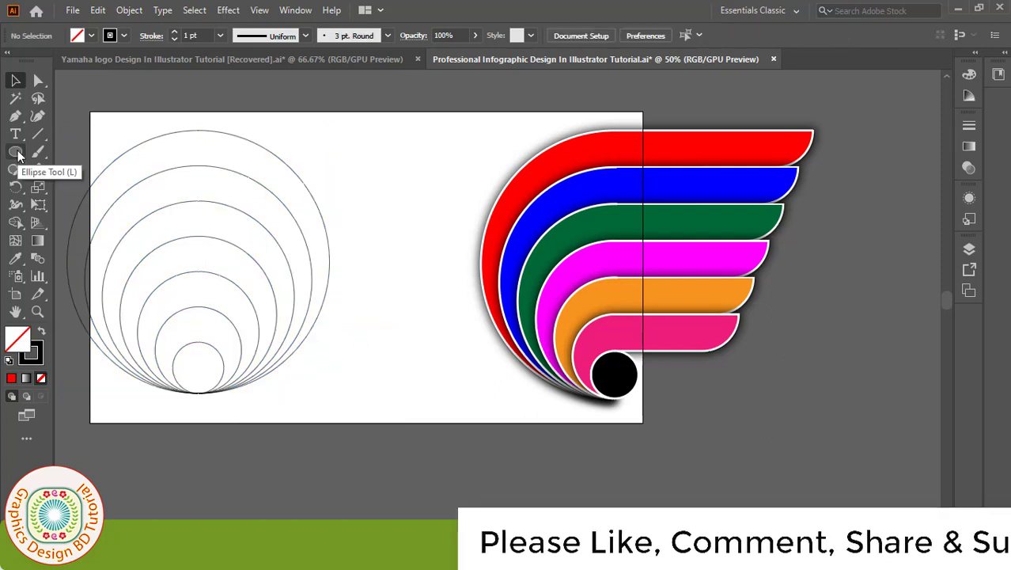
- Draw a thin rectangle from the big circle's top and drag a copy down beside the small circle
click(16, 152)
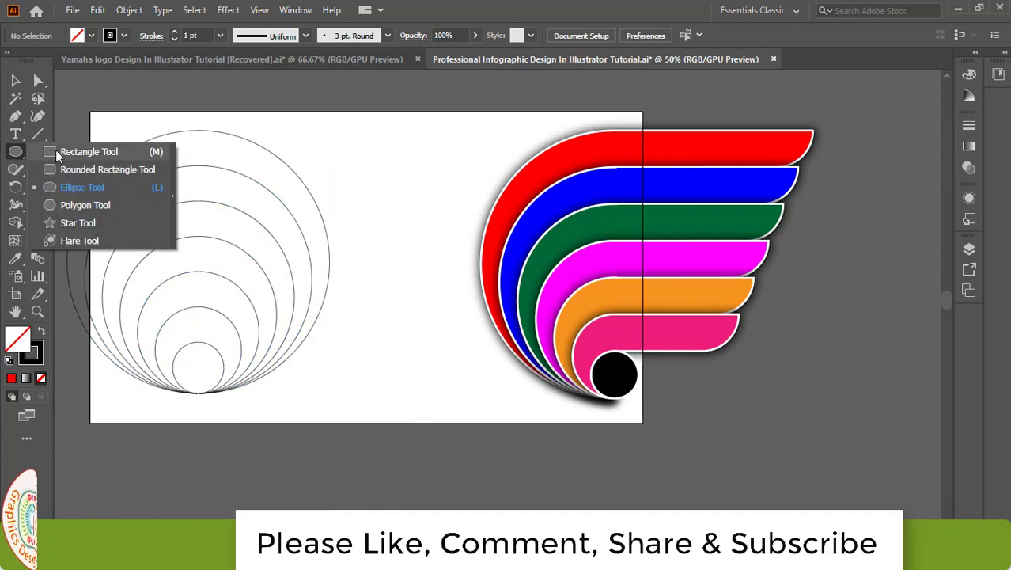
click(55, 150)
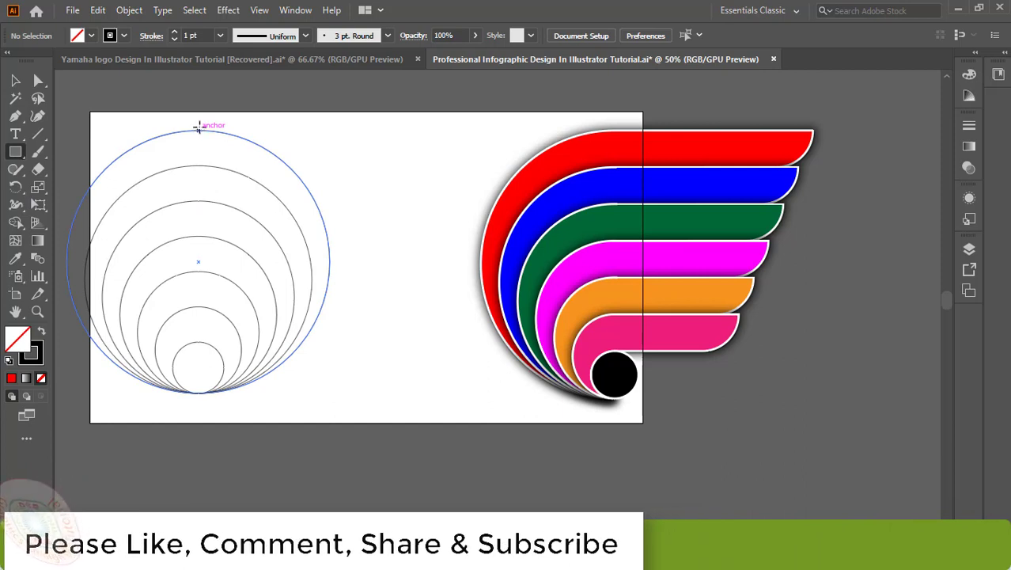
mouse_move(198, 130)
mouse_down()
mouse_move(332, 169)
mouse_move(464, 161)
mouse_up()
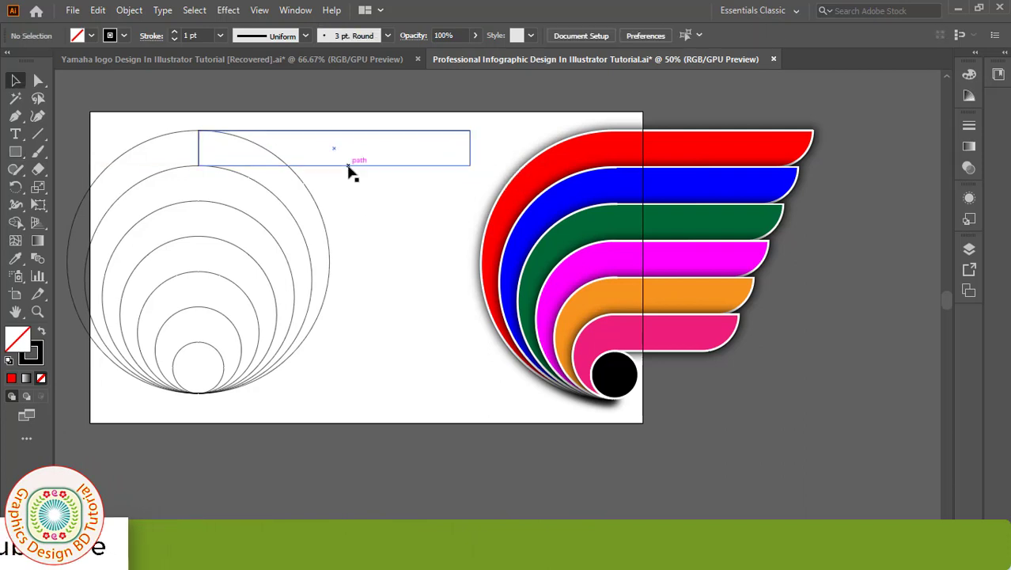
drag(349, 169, 348, 261)
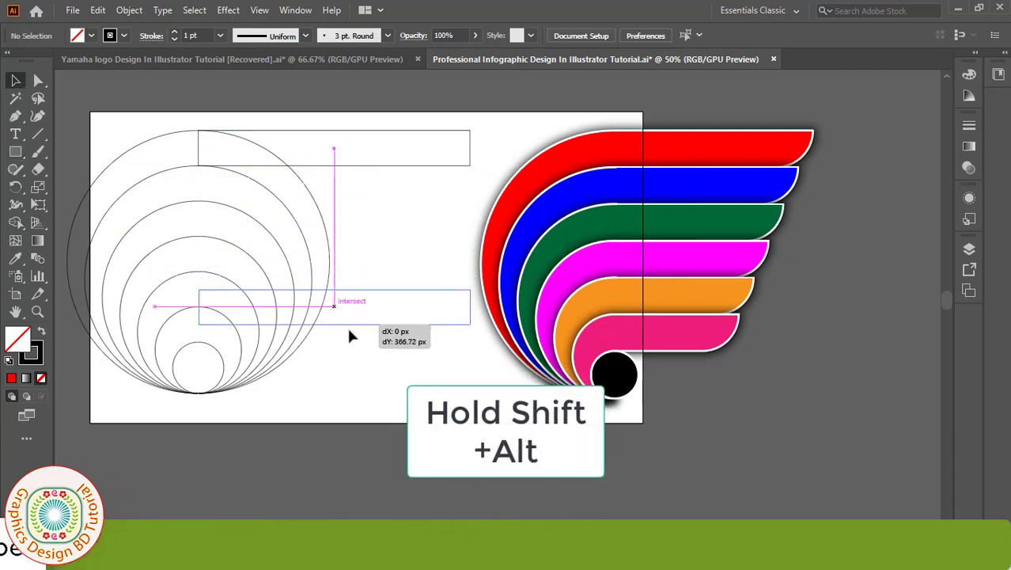
drag(349, 342, 353, 347)
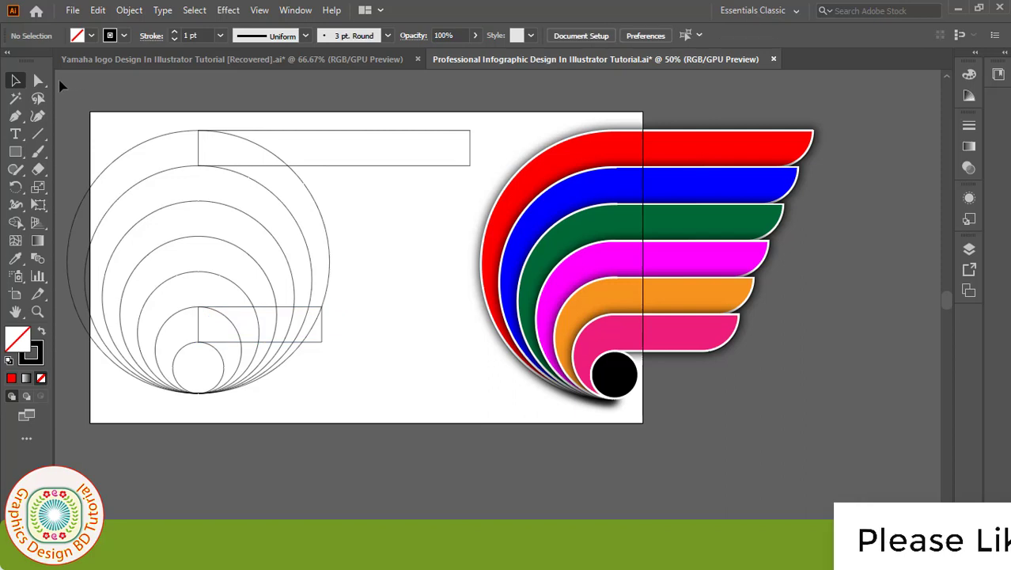
- Round the bottom-right corners of both rectangles into tapered wing ends
drag(39, 84, 83, 79)
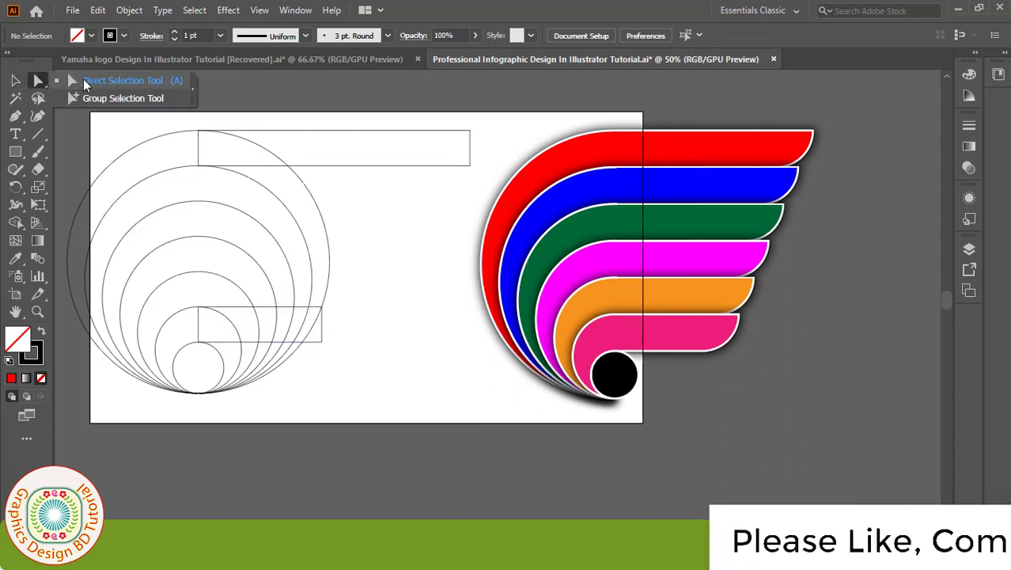
drag(328, 351, 291, 328)
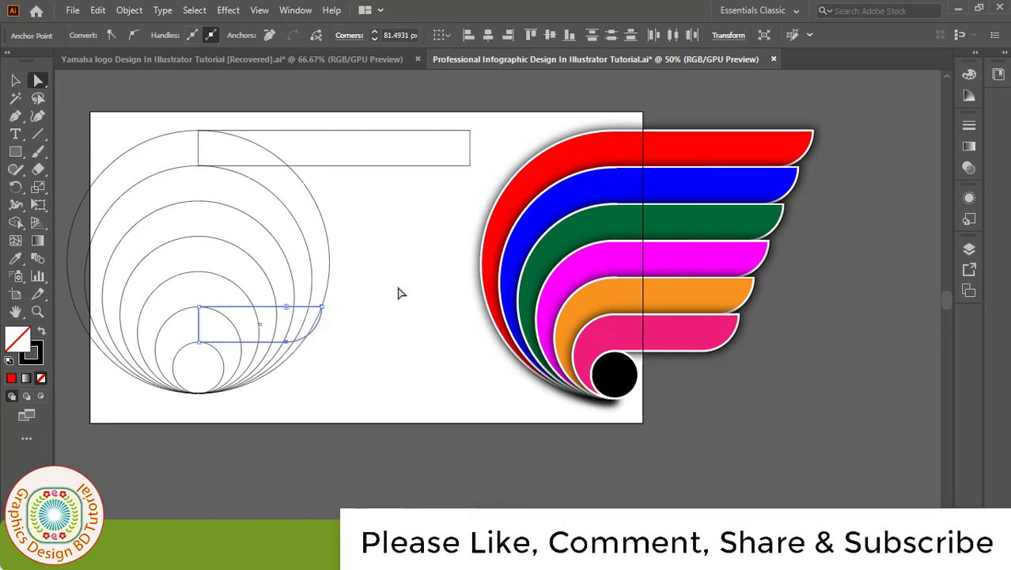
click(471, 167)
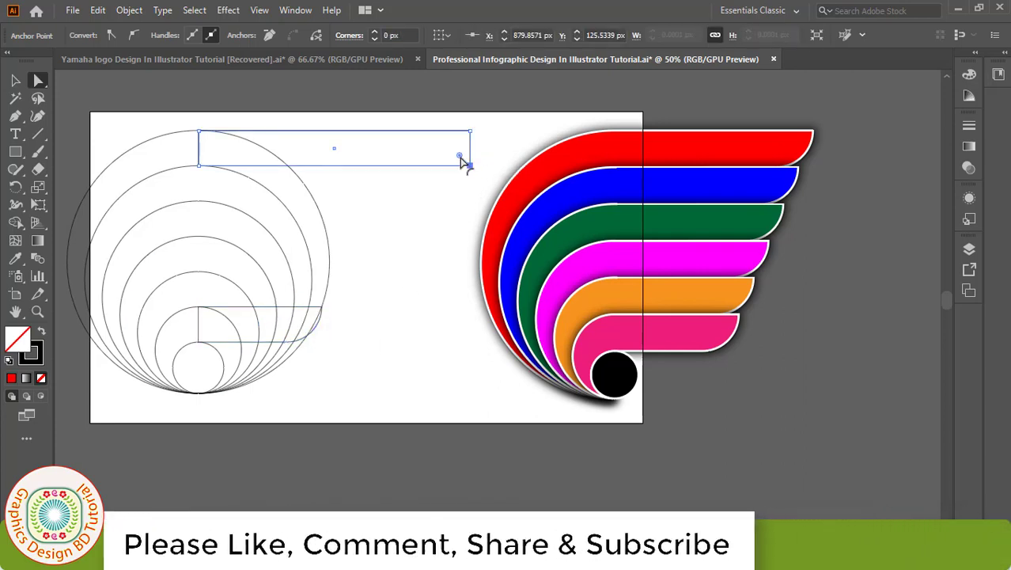
drag(463, 158, 413, 140)
key(v)
click(366, 230)
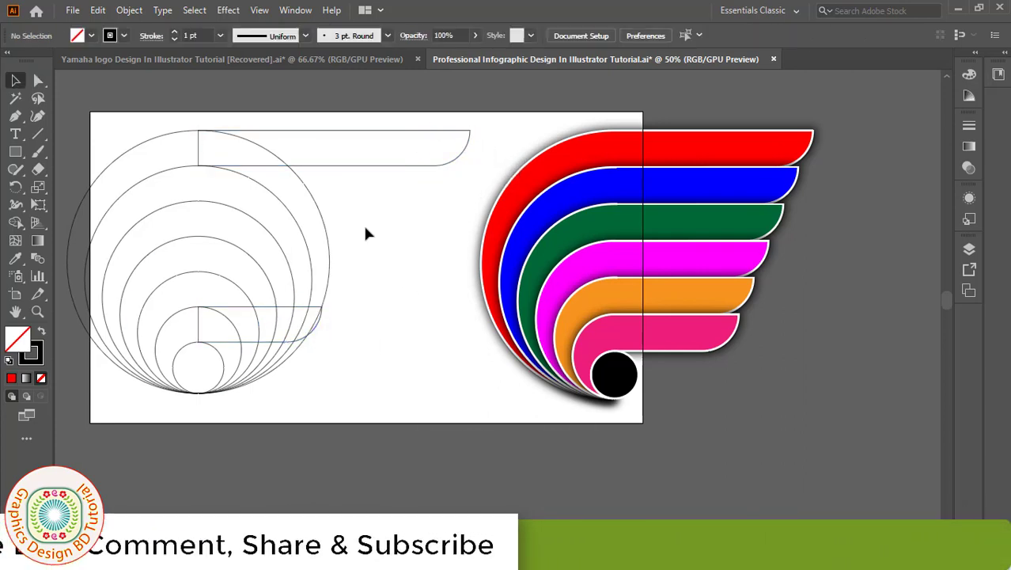
shift+click(362, 167)
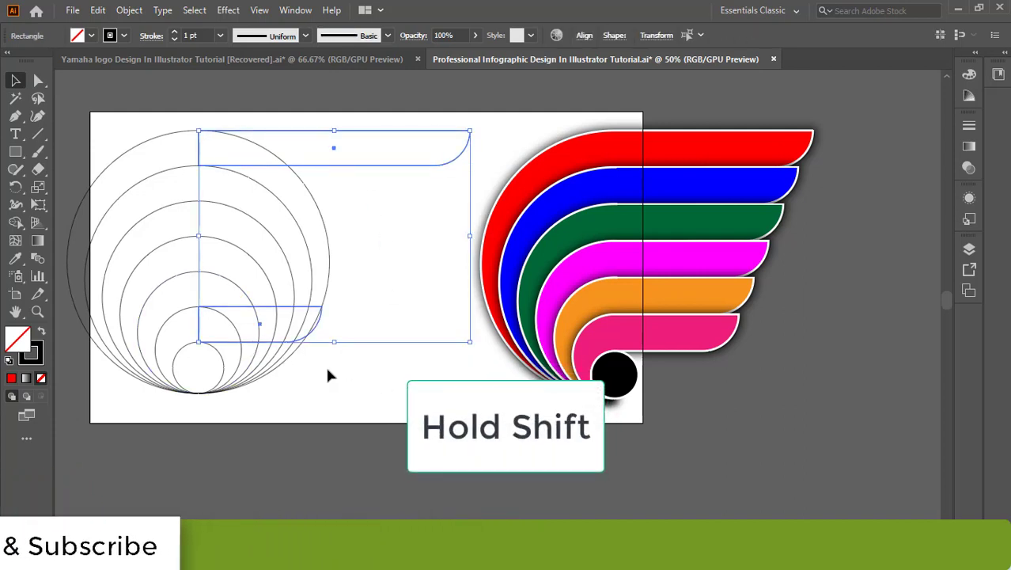
- Blend the two rounded rectangles using 4 specified steps
click(129, 9)
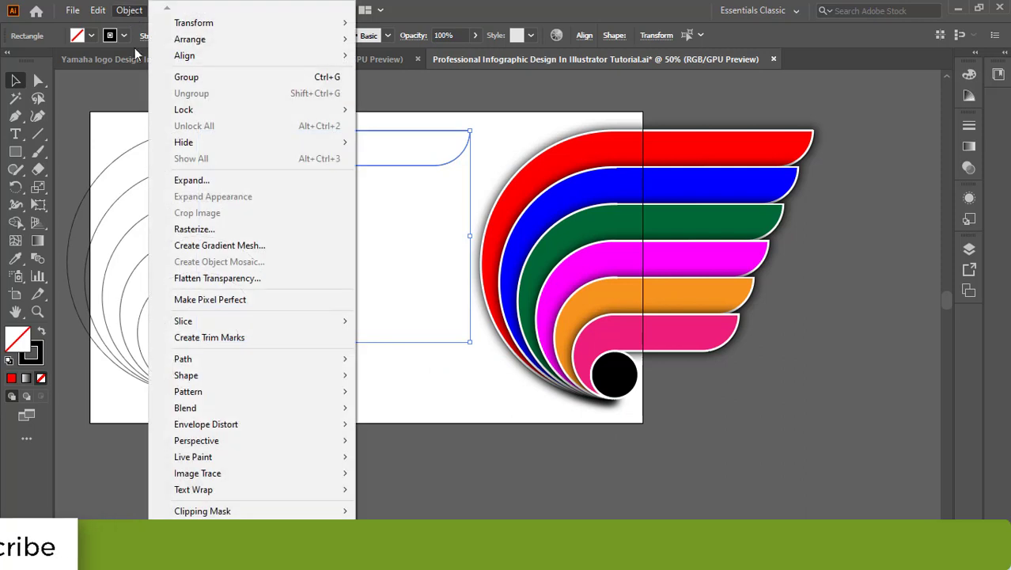
click(382, 408)
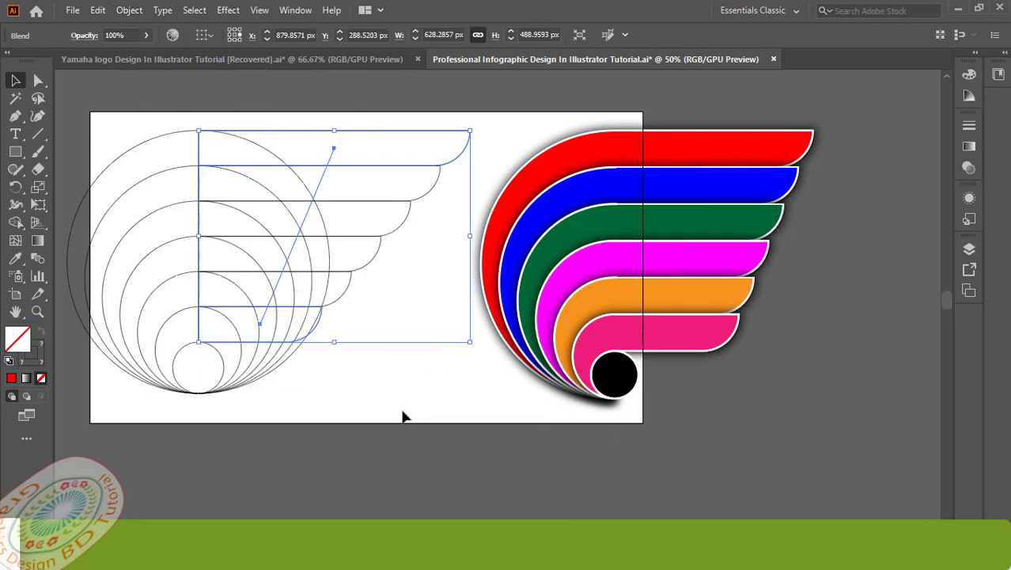
double_click(38, 259)
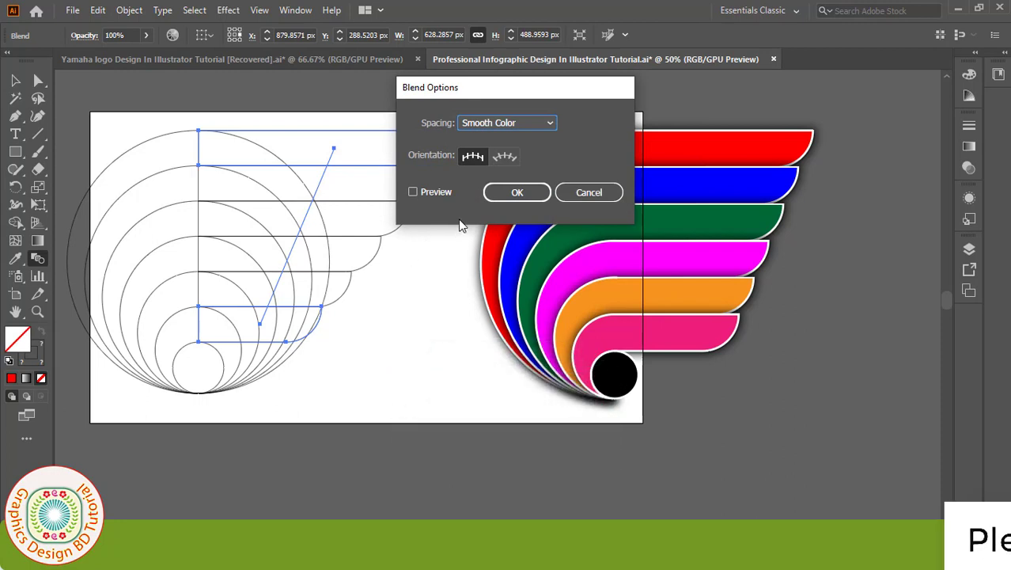
click(413, 192)
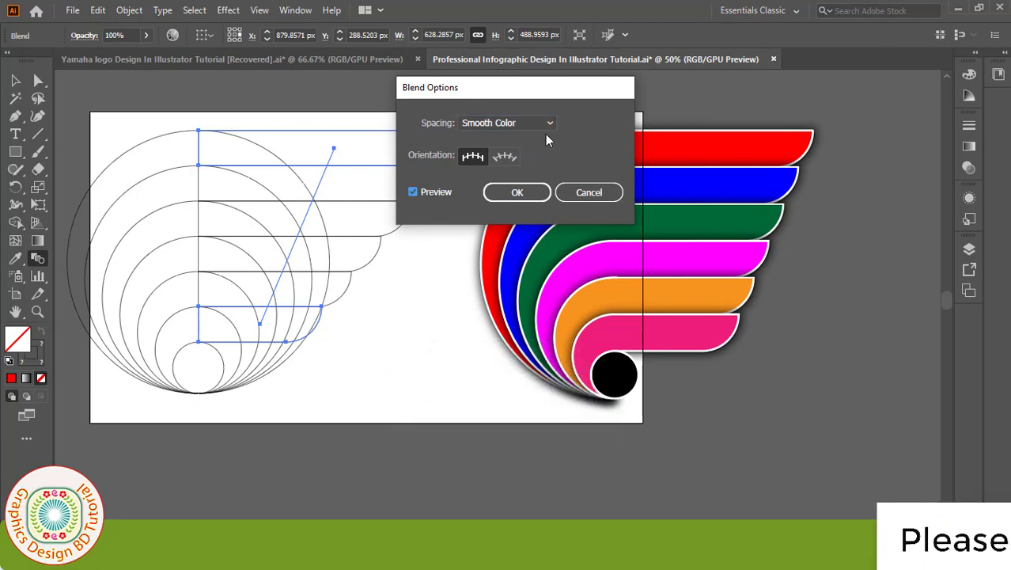
click(504, 156)
text(4)
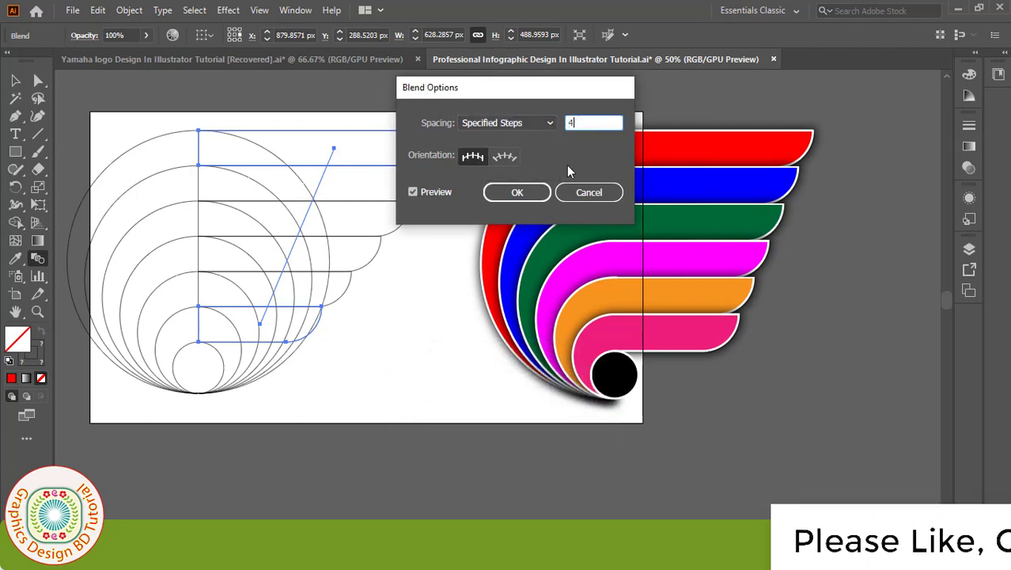
click(535, 194)
- Expand the bar blend and ungroup it into six separate rounded bars
click(129, 10)
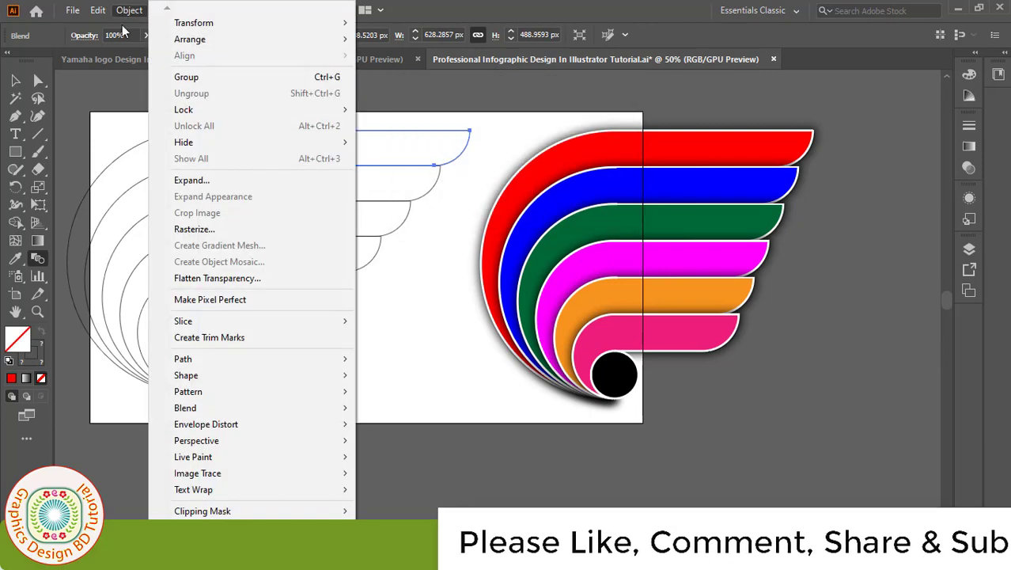
click(163, 179)
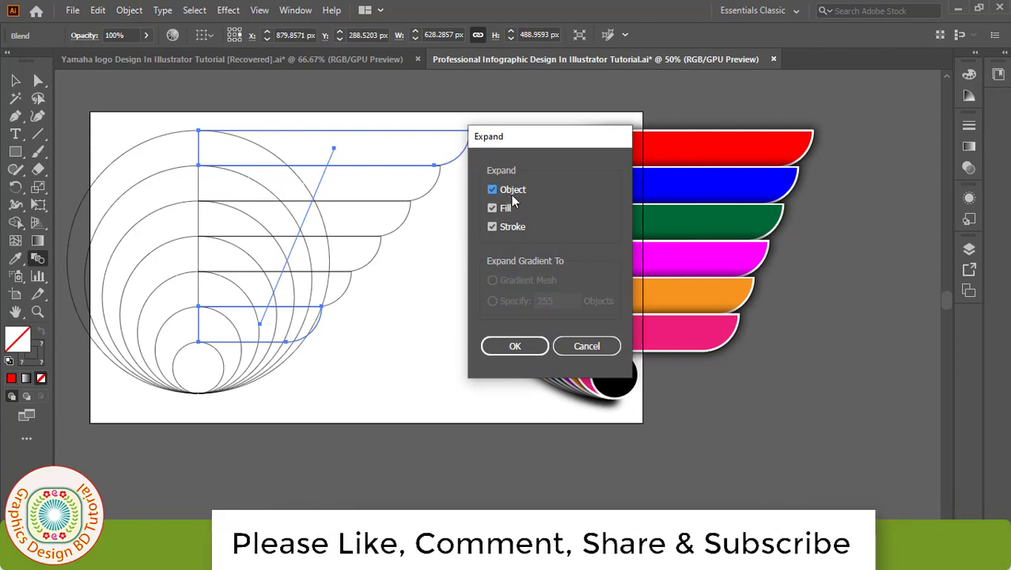
click(517, 344)
key(v)
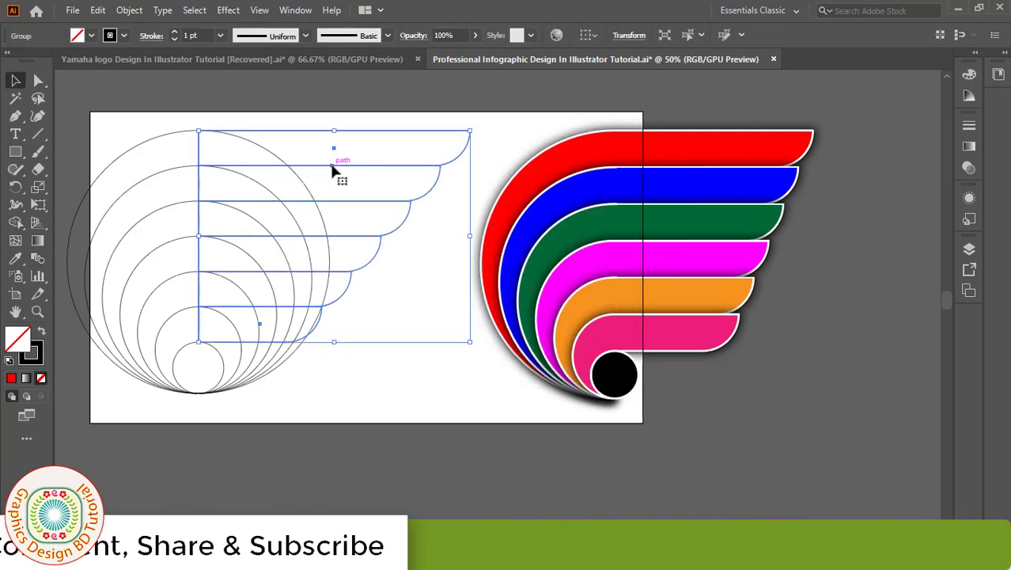
right_click(332, 167)
click(376, 290)
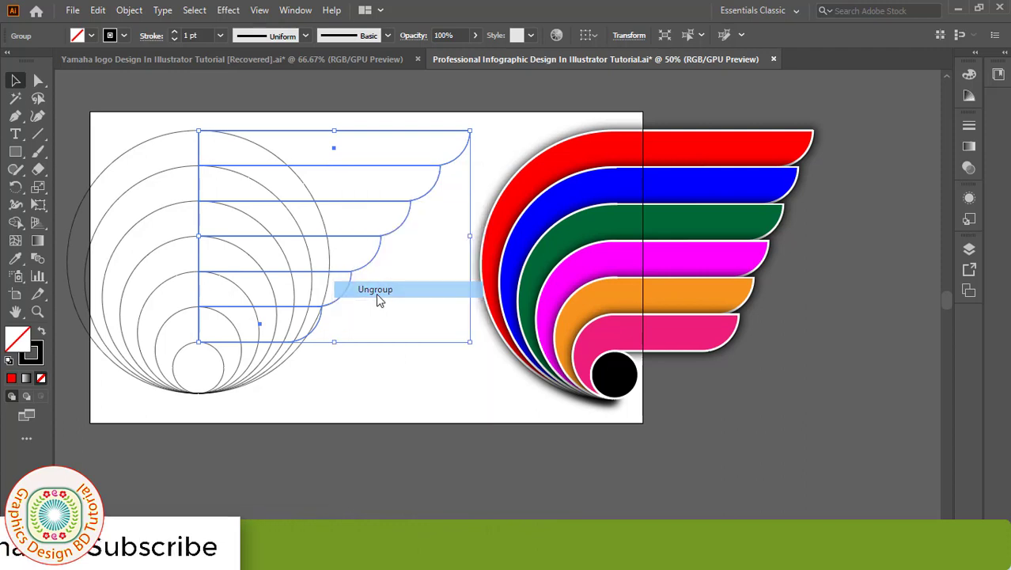
click(77, 123)
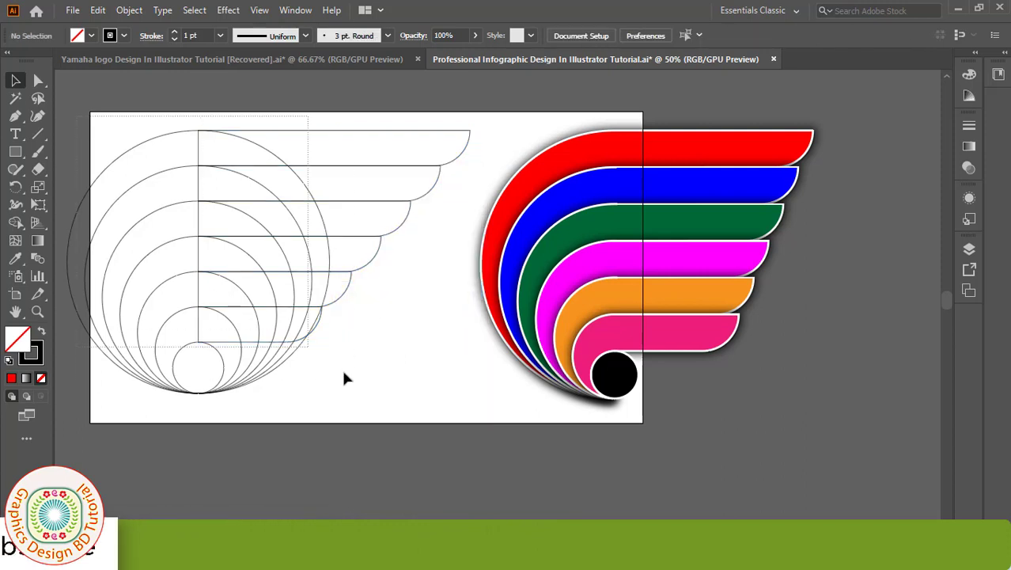
- Use Shape Builder to merge each of the six circle crescents with its bar
drag(402, 425, 402, 425)
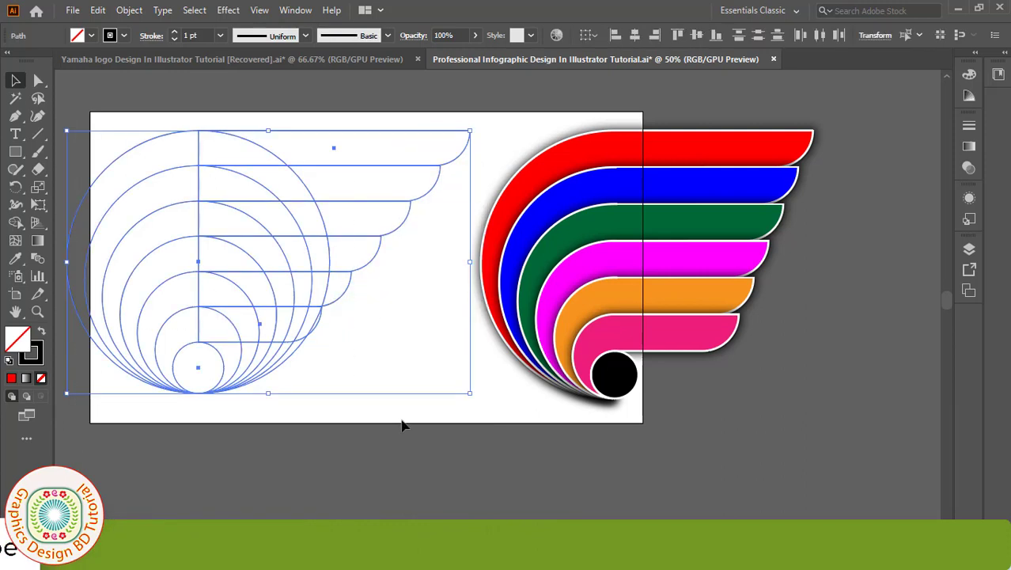
drag(16, 224, 94, 225)
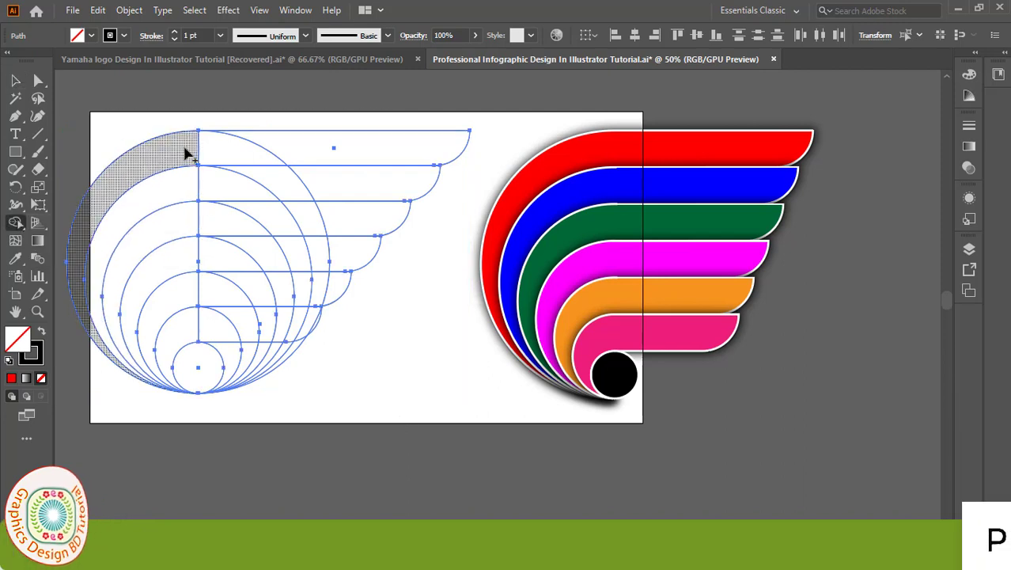
drag(241, 153, 333, 148)
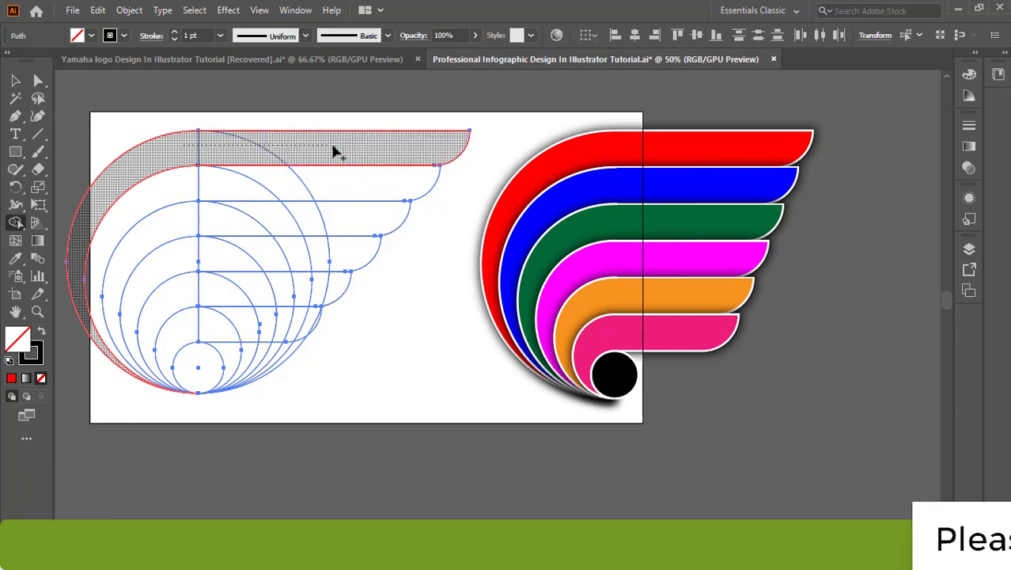
drag(289, 190, 301, 190)
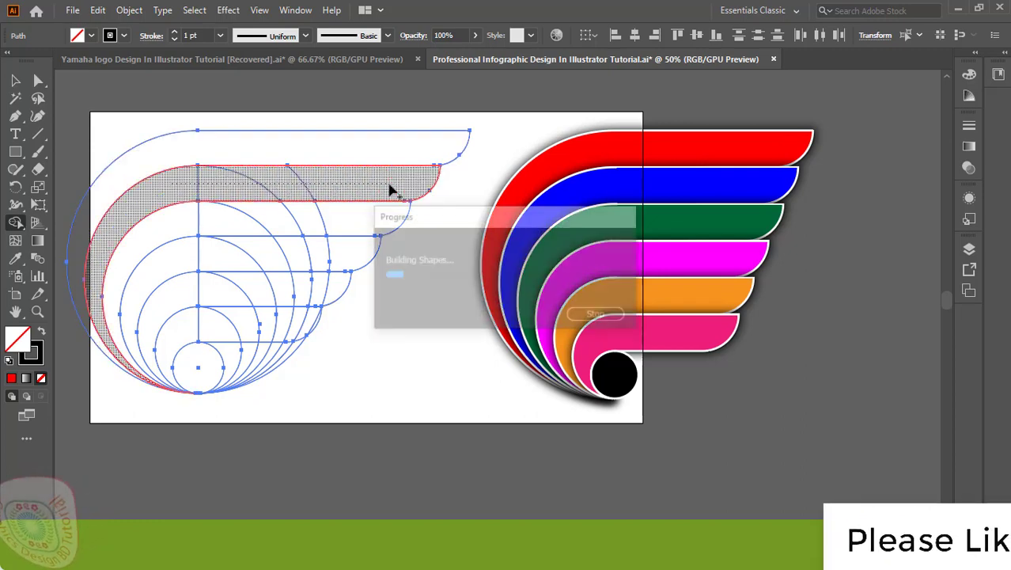
drag(181, 219, 340, 224)
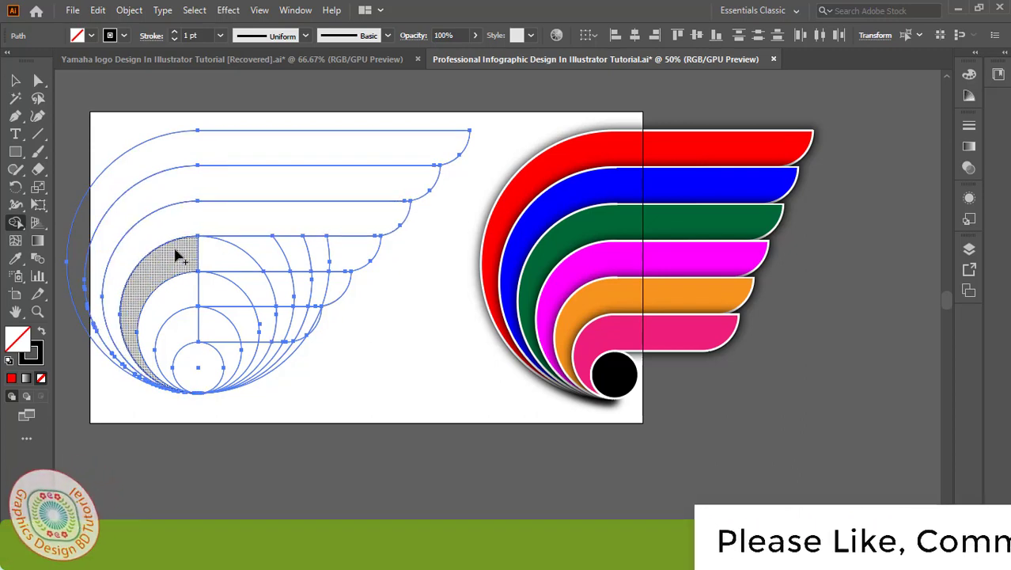
drag(191, 267, 346, 255)
drag(176, 296, 334, 294)
drag(212, 329, 313, 340)
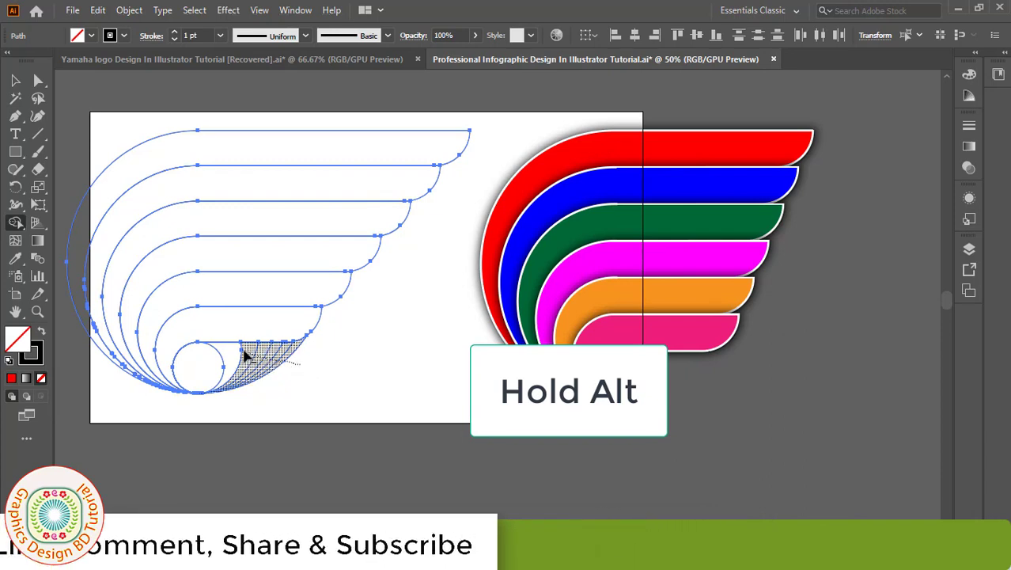
- Delete the leftover regions near the small circle and clear the selection
drag(272, 364, 237, 348)
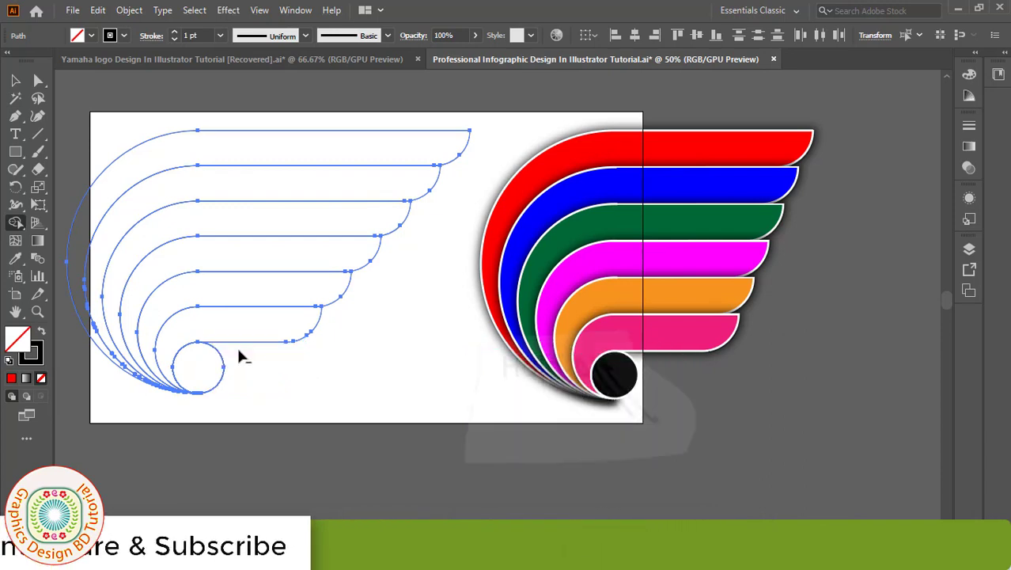
key(v)
click(255, 411)
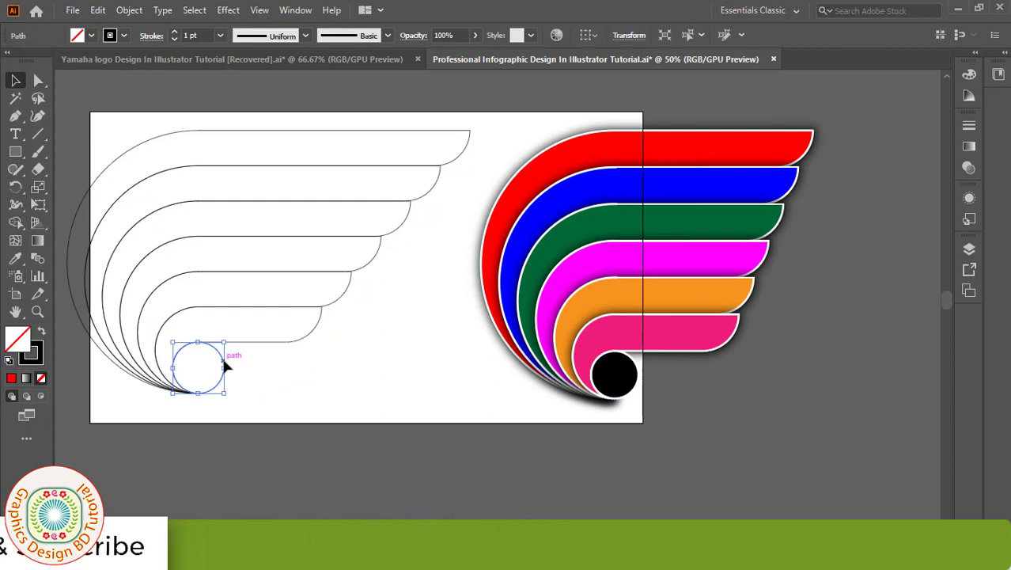
- Fill the small circle black, the outermost stripe red and the second stripe blue
click(91, 35)
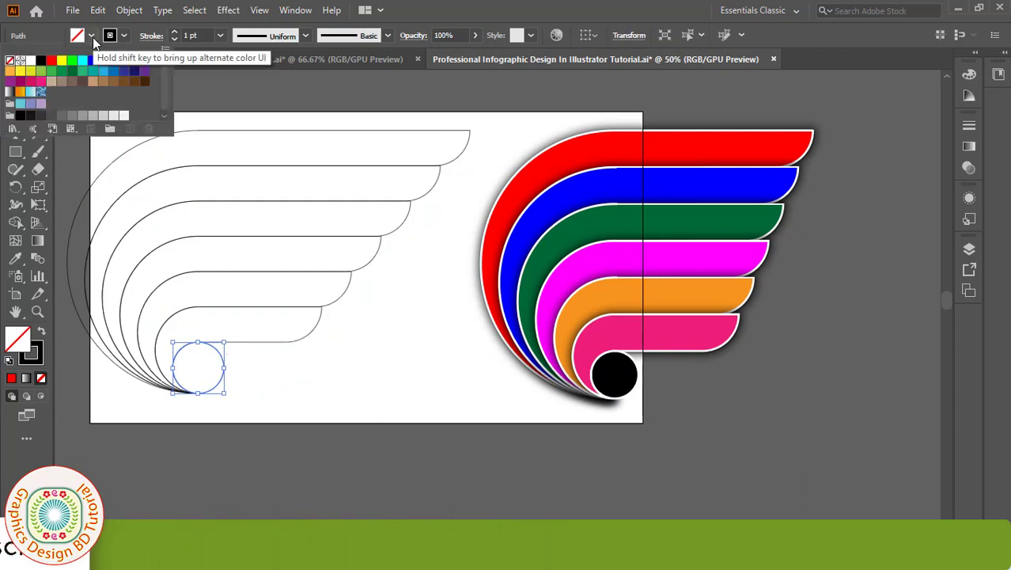
click(44, 61)
click(306, 378)
click(307, 378)
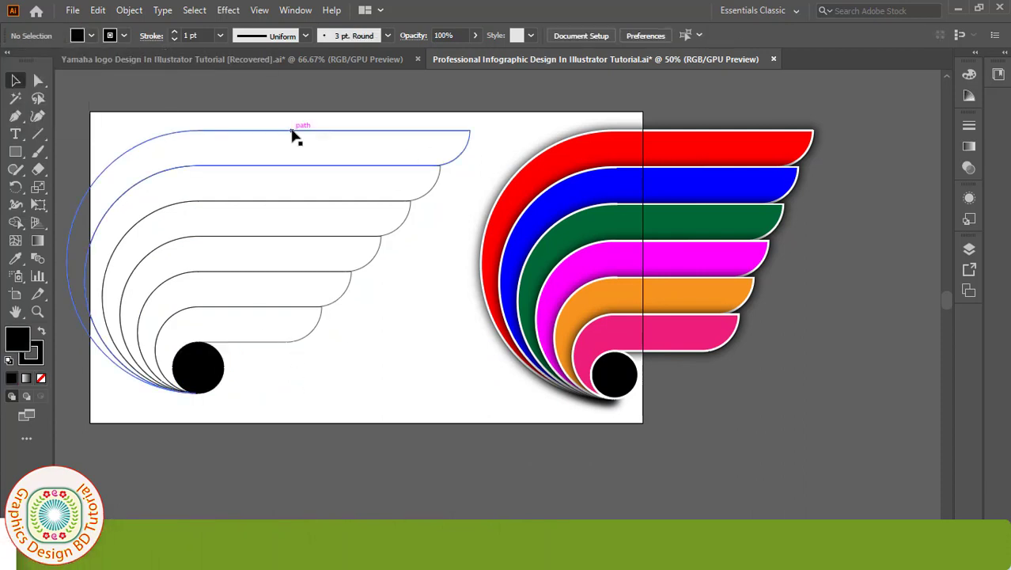
click(91, 35)
click(55, 62)
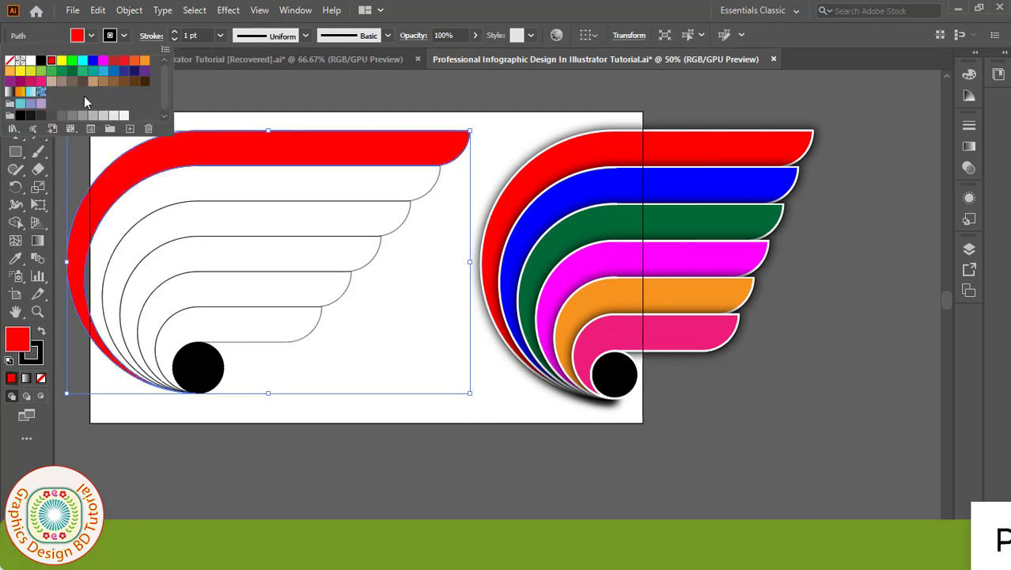
click(277, 125)
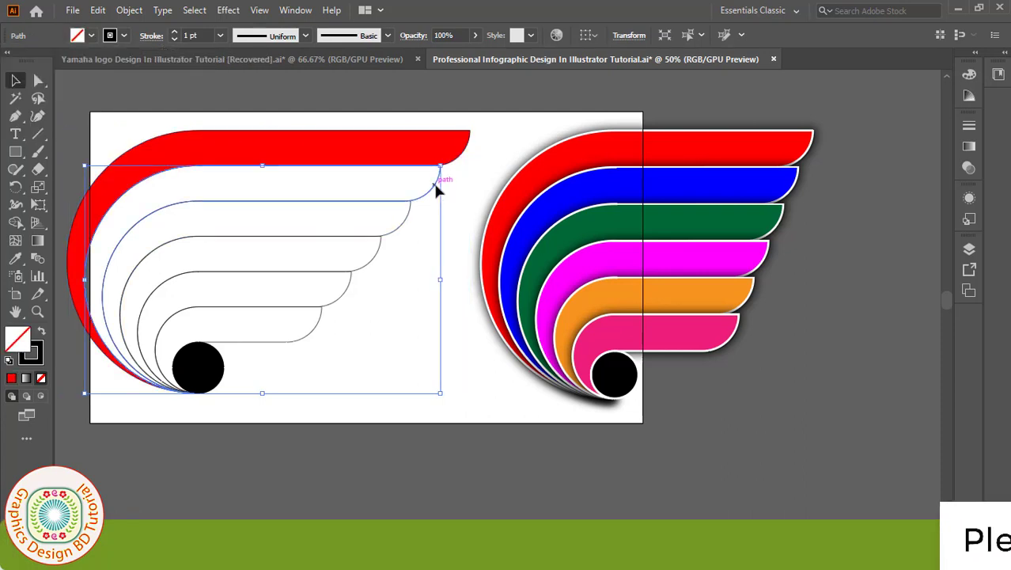
click(91, 36)
click(93, 61)
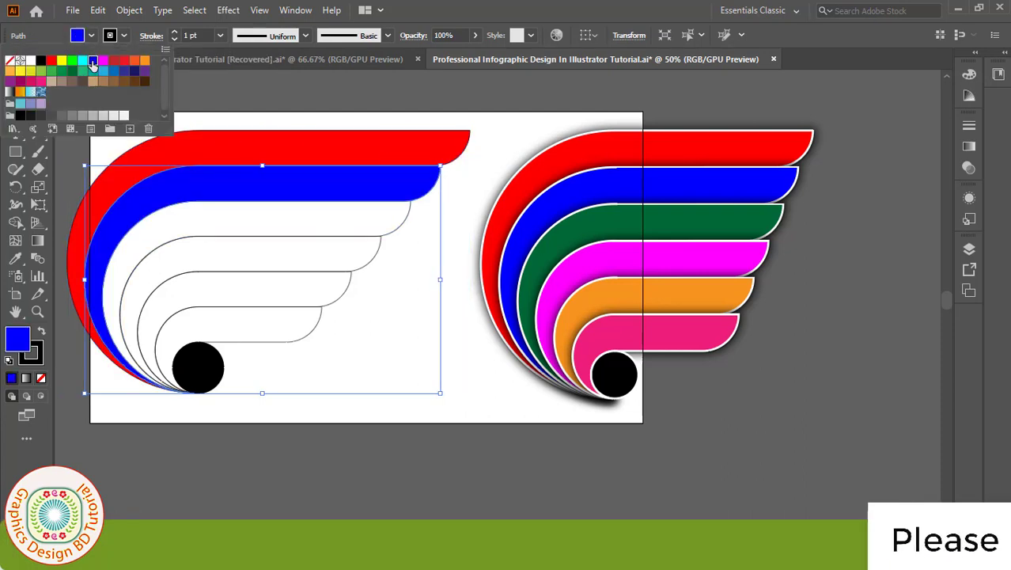
- Fill the third stripe dark green and the fourth stripe magenta
click(470, 223)
click(340, 202)
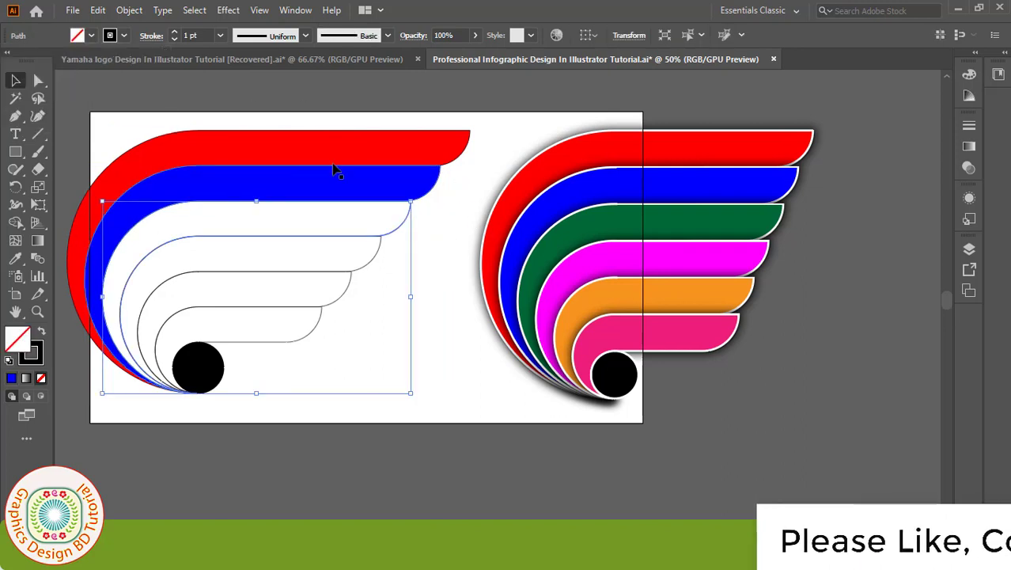
click(91, 35)
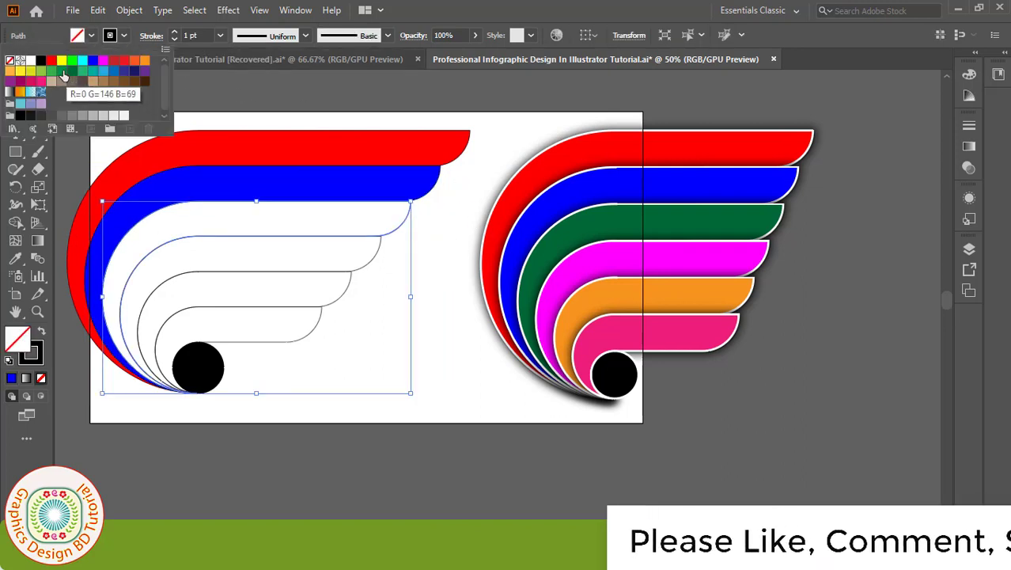
click(64, 75)
click(429, 287)
click(428, 286)
click(372, 254)
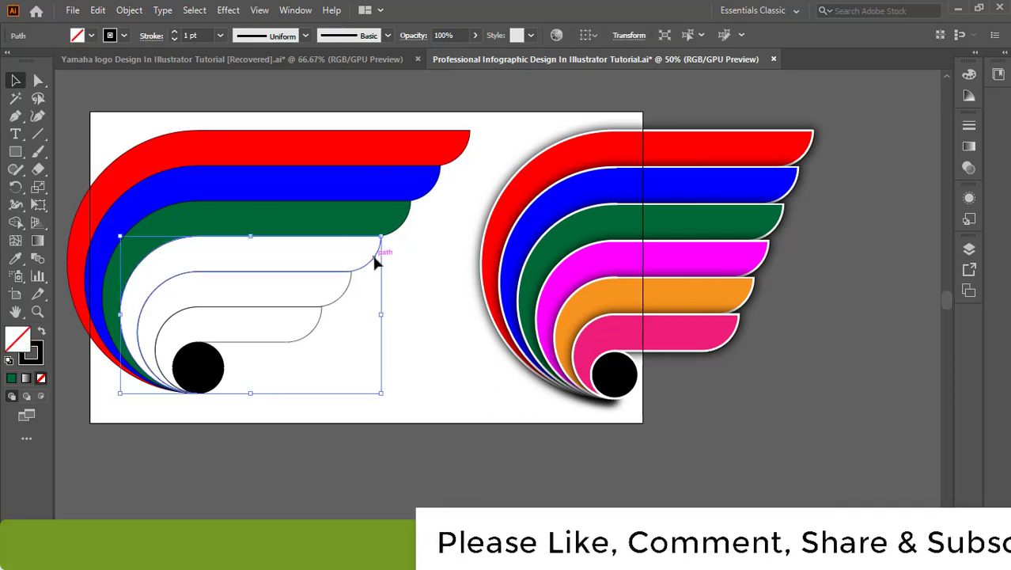
click(77, 35)
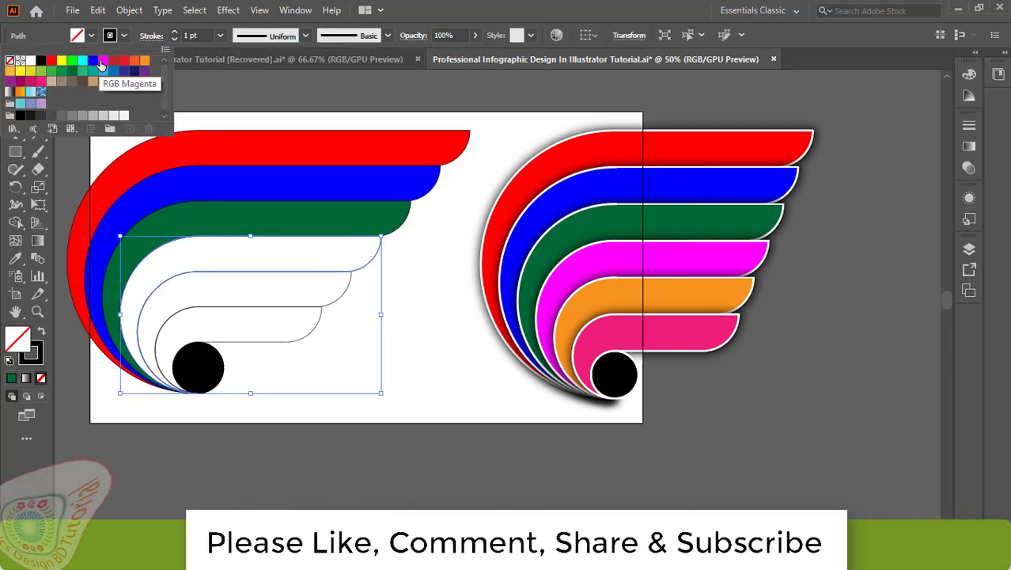
click(103, 60)
click(345, 291)
- Fill the fifth stripe light orange and the innermost stripe pink
click(348, 285)
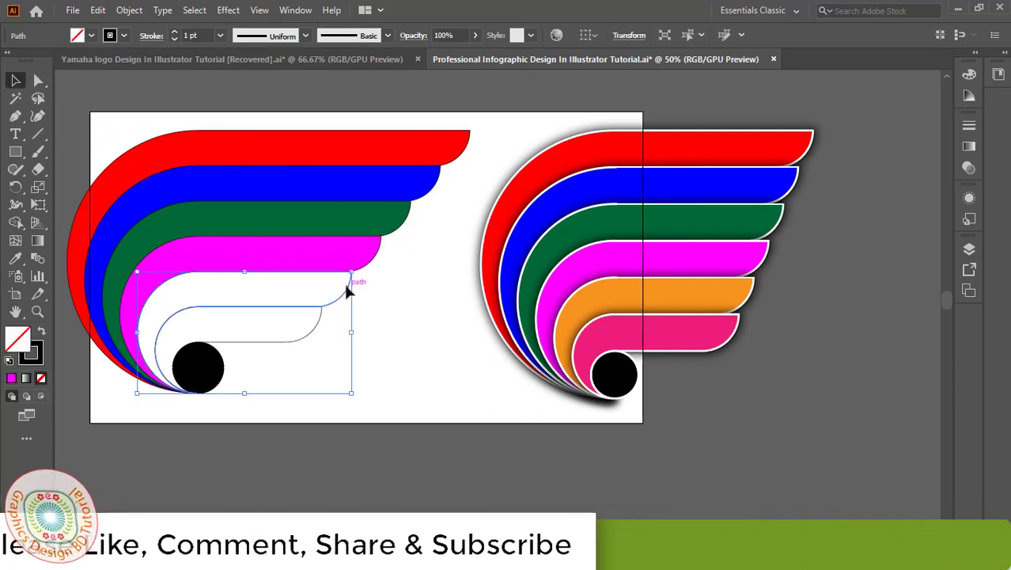
click(76, 35)
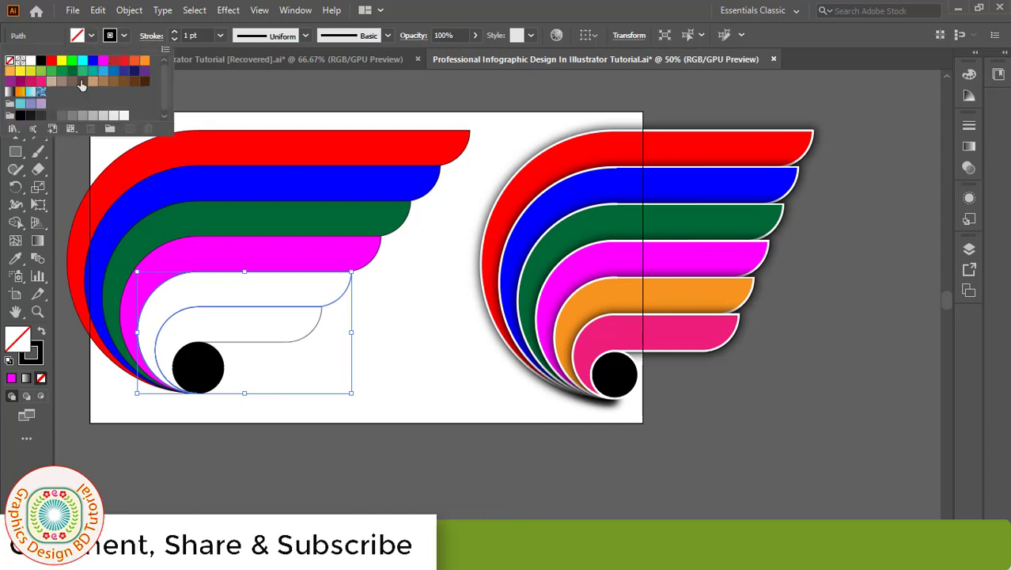
click(145, 61)
click(11, 72)
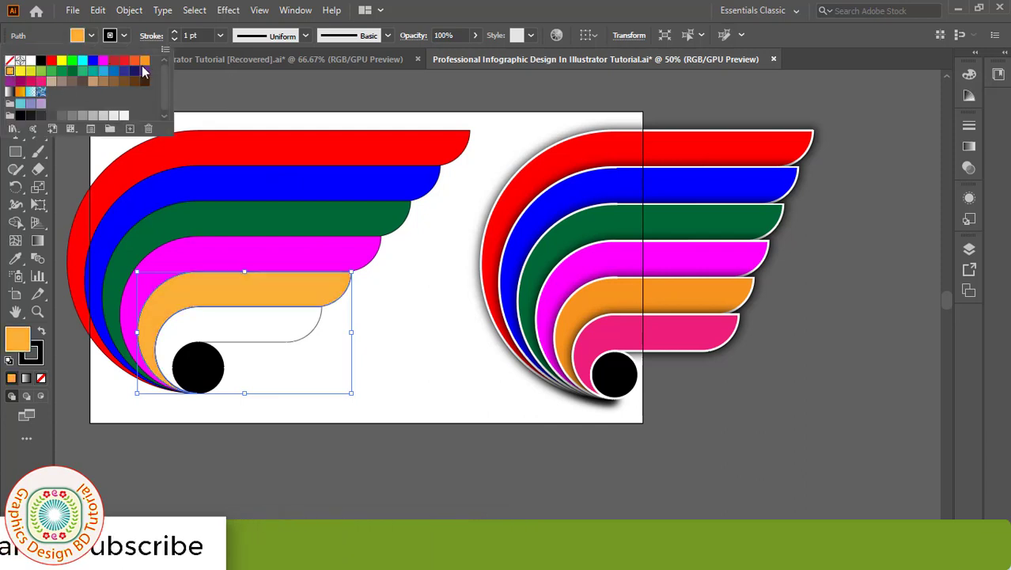
click(322, 326)
click(91, 36)
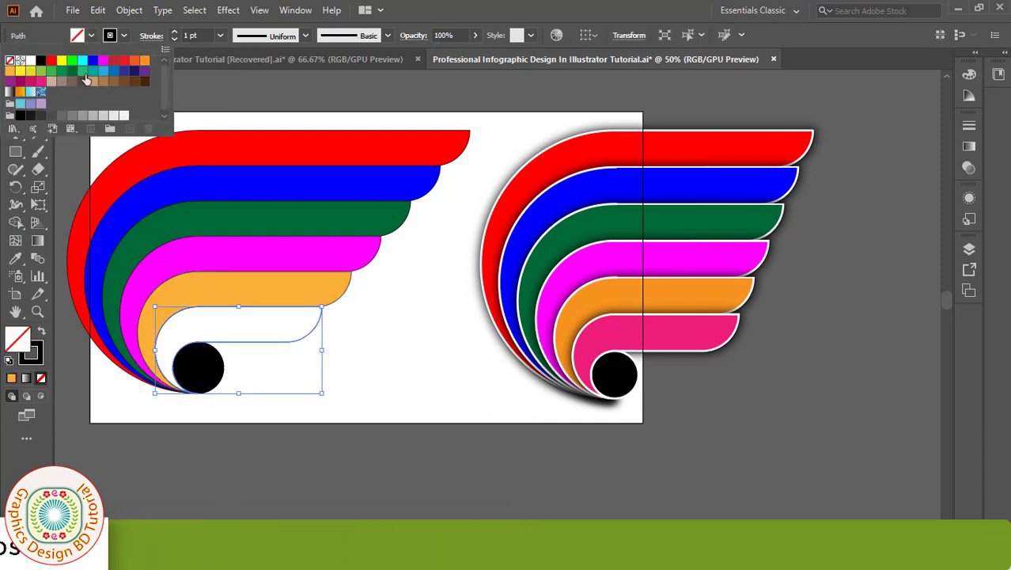
click(40, 82)
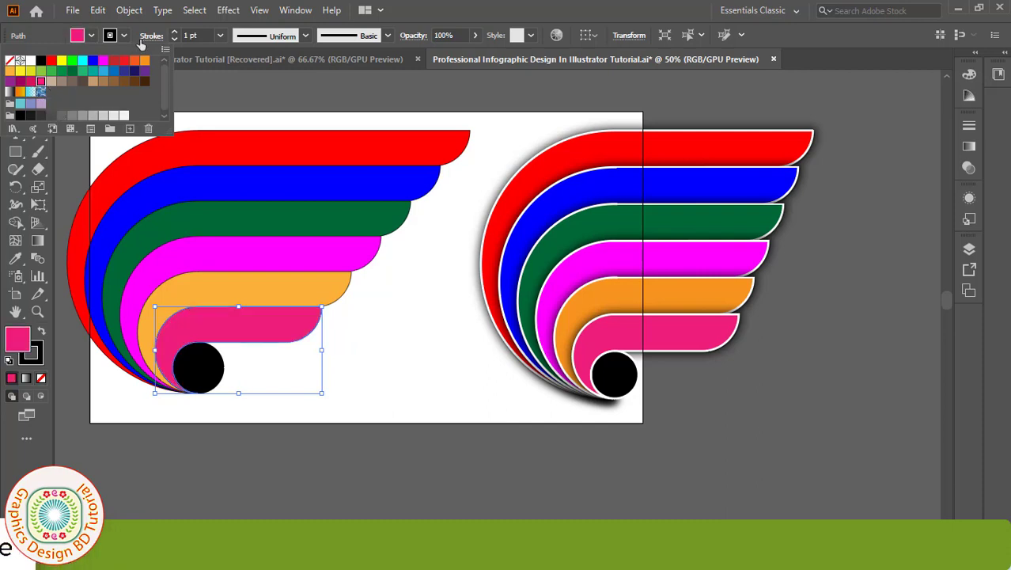
click(237, 93)
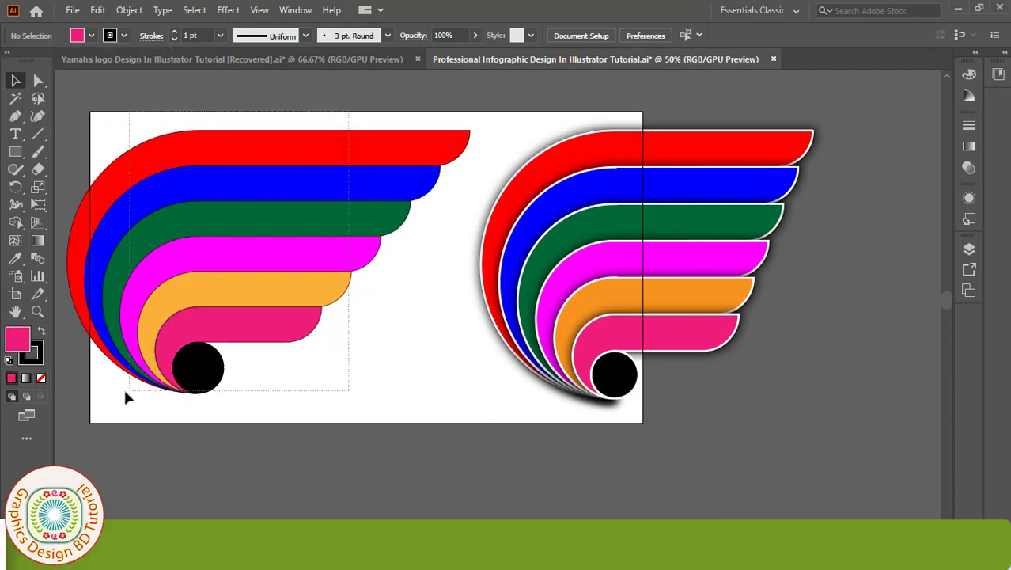
- Give the left wing logo's shapes a white 2 pt stroke
drag(93, 400, 92, 399)
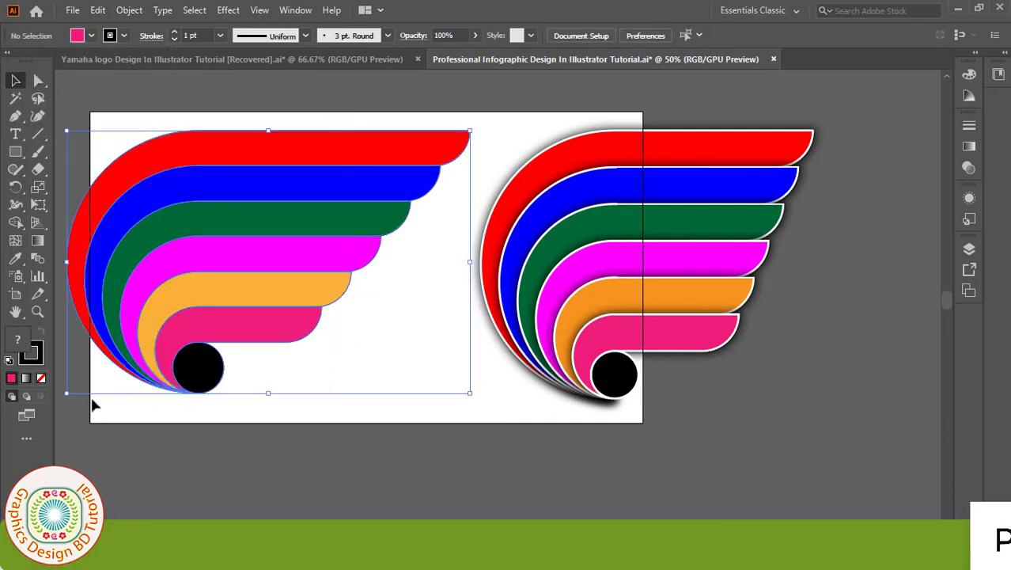
click(125, 36)
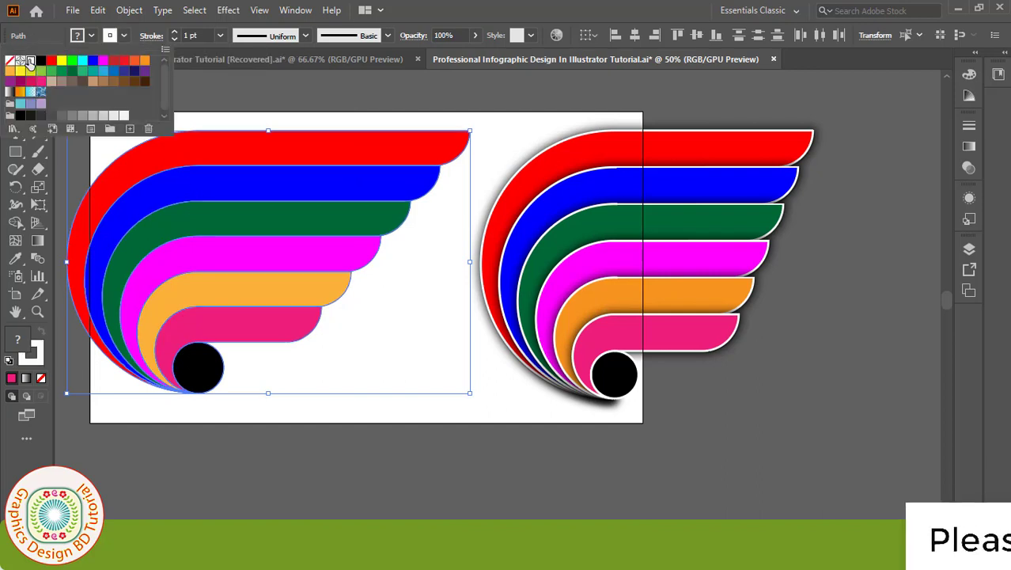
click(222, 37)
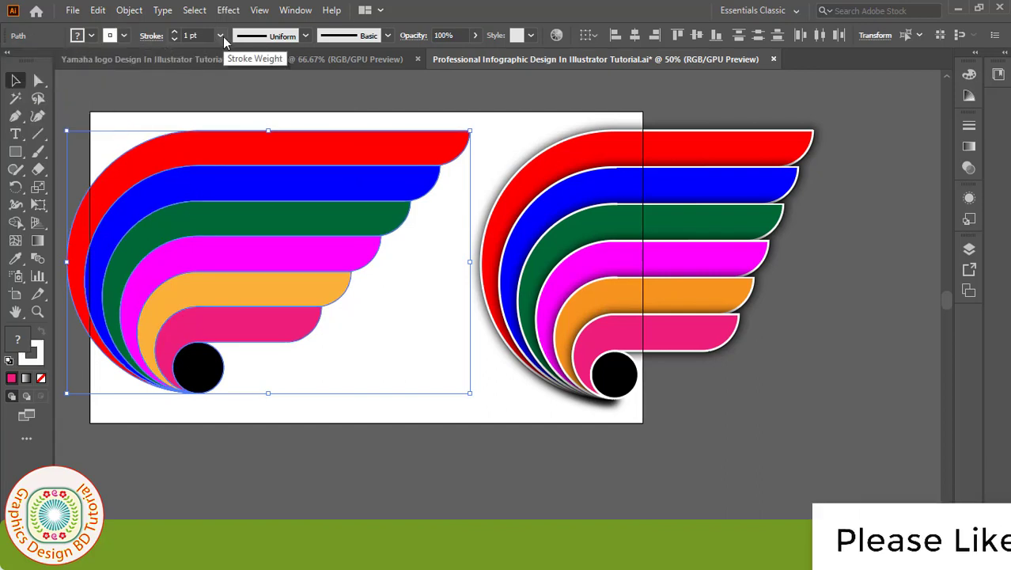
click(222, 36)
click(238, 117)
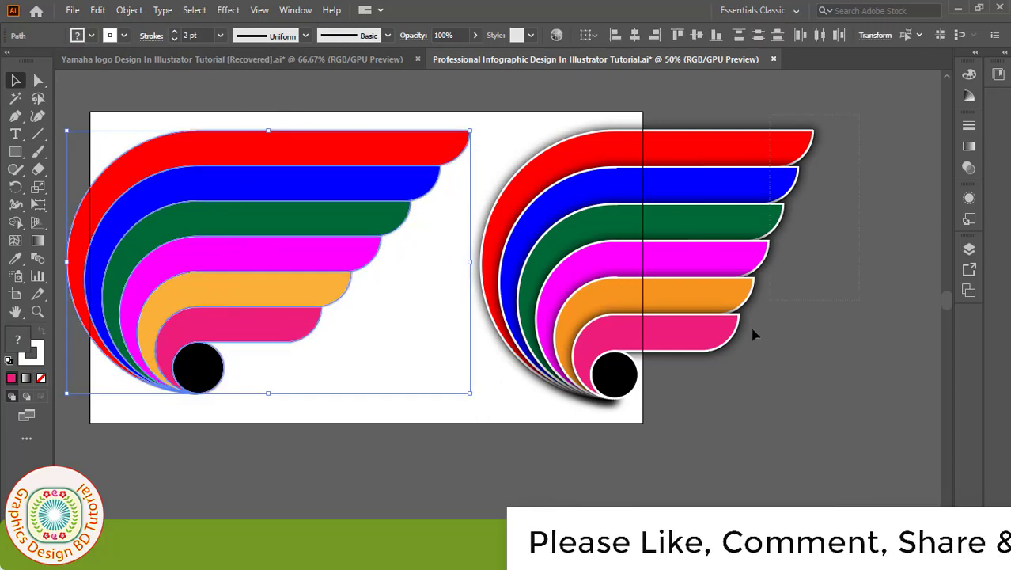
- Delete the reference logo on the right and reselect the whole left wing logo
drag(847, 132, 571, 447)
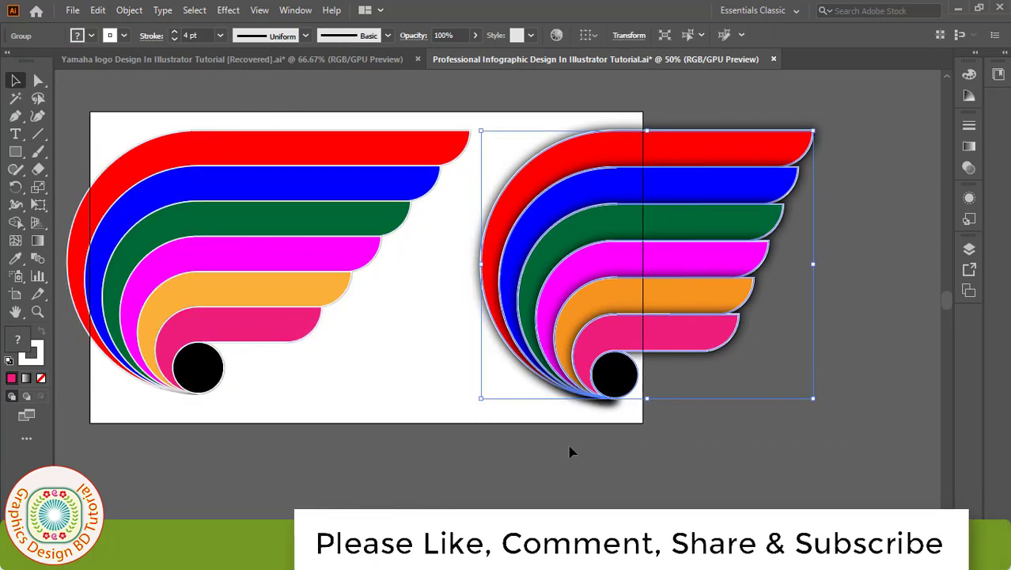
key(Delete)
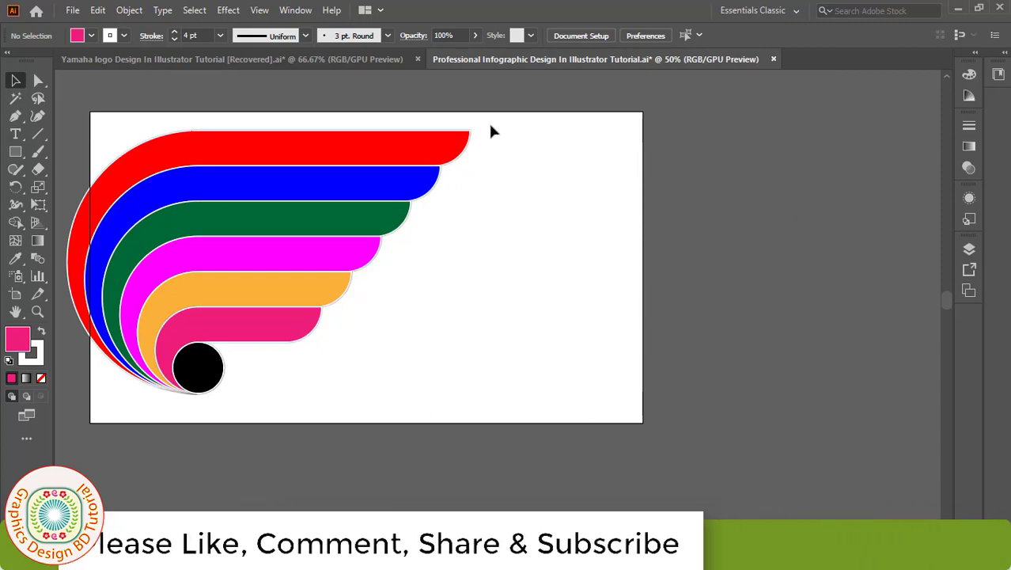
drag(490, 129, 148, 396)
- Move the logo to the artboard centre and add a Drop Shadow with 10 px blur
drag(199, 261, 306, 266)
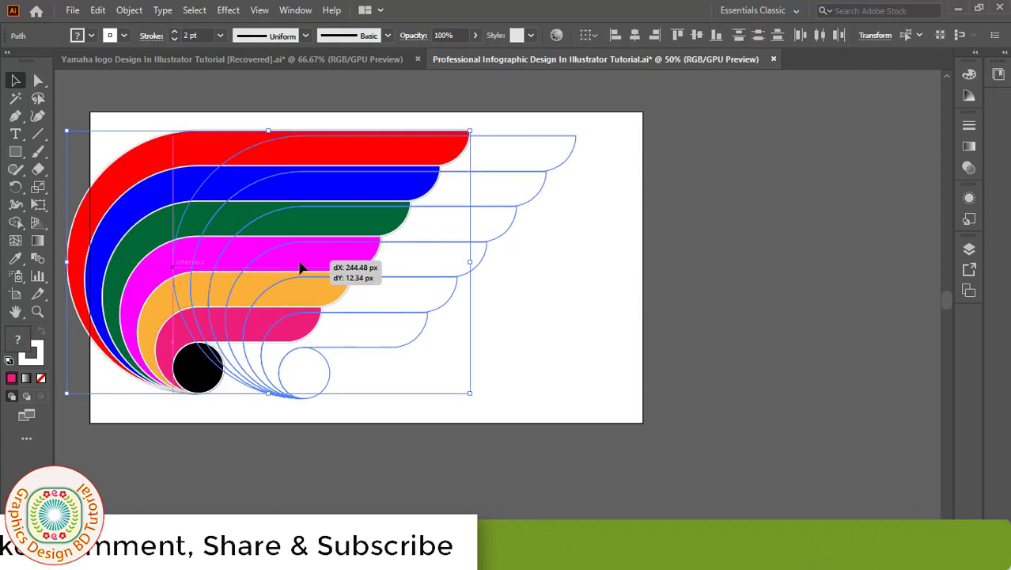
click(227, 11)
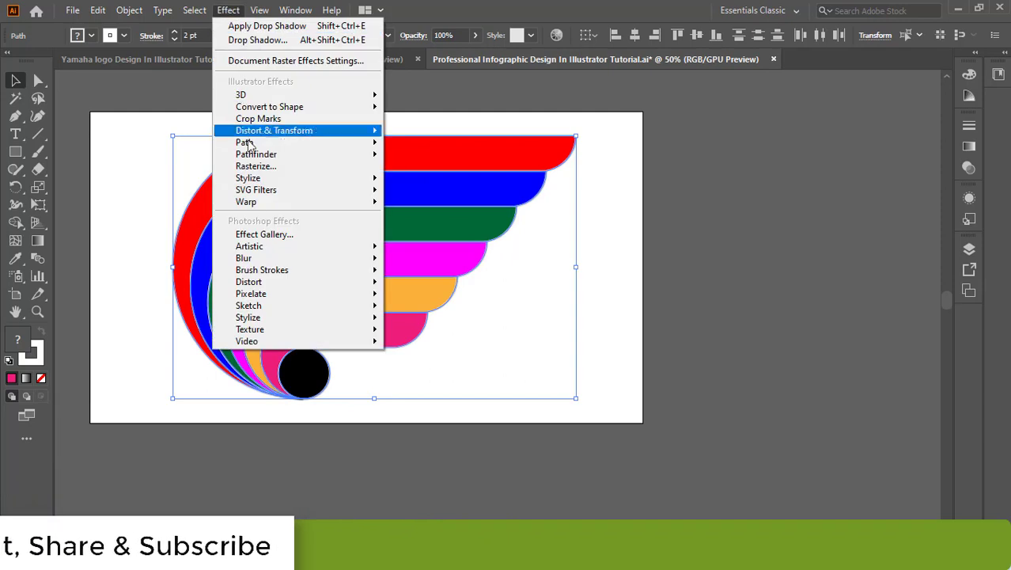
click(426, 179)
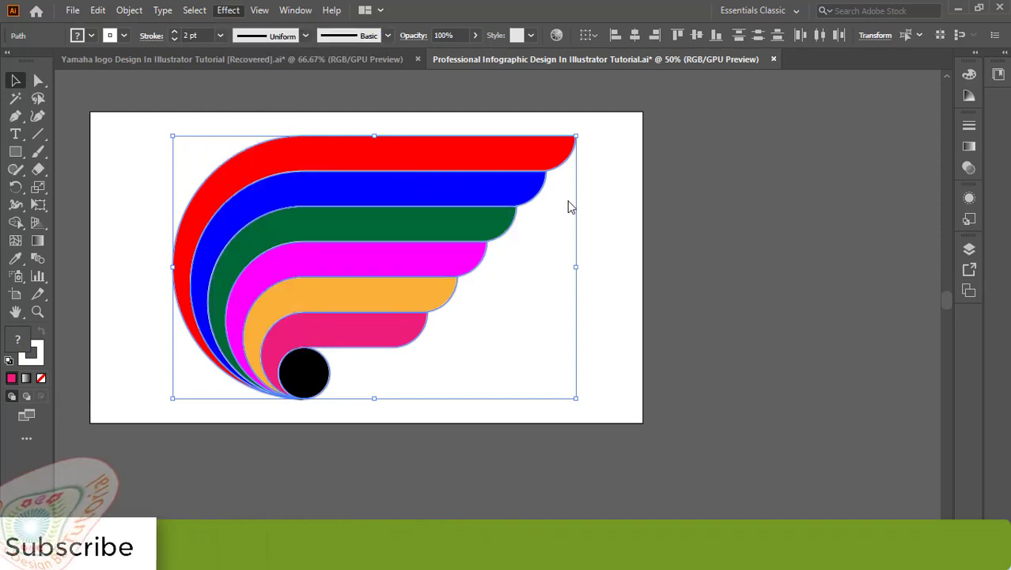
drag(593, 105, 653, 107)
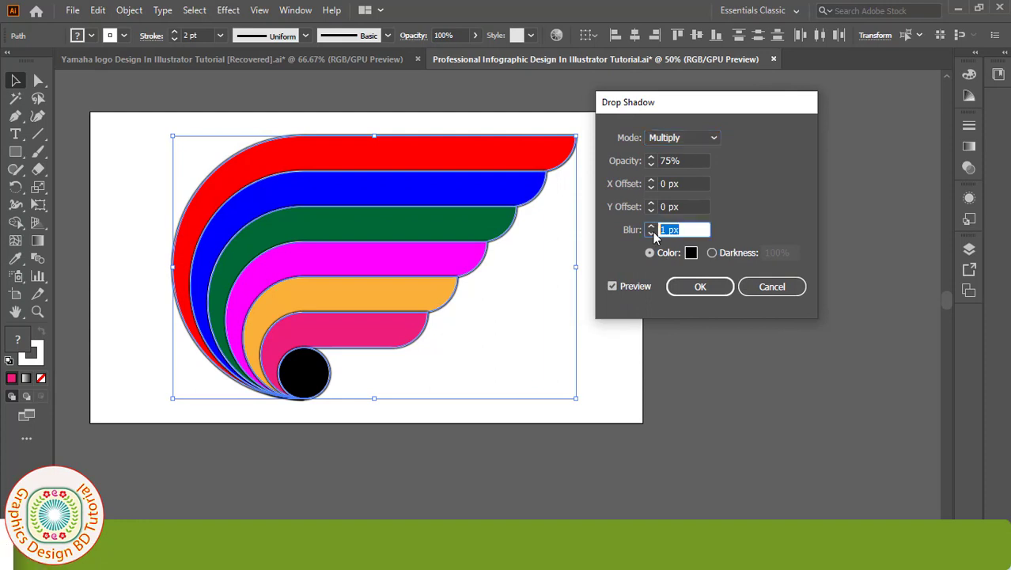
text(10)
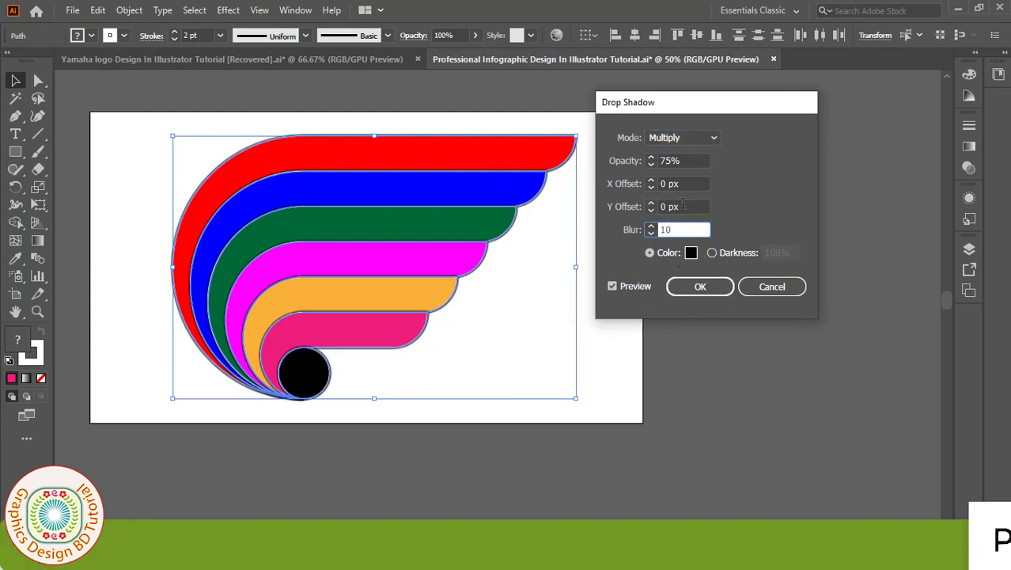
click(682, 205)
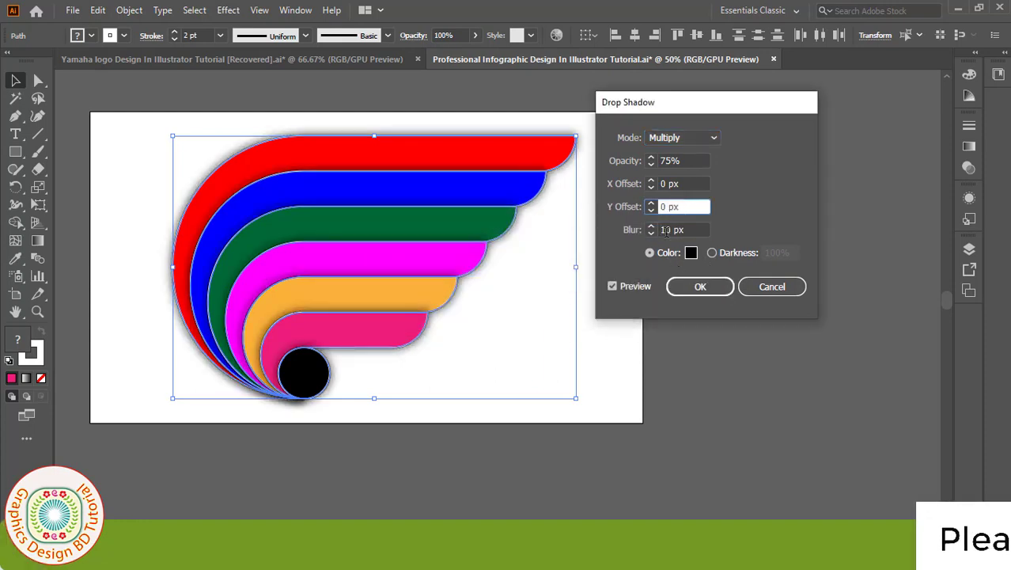
click(699, 289)
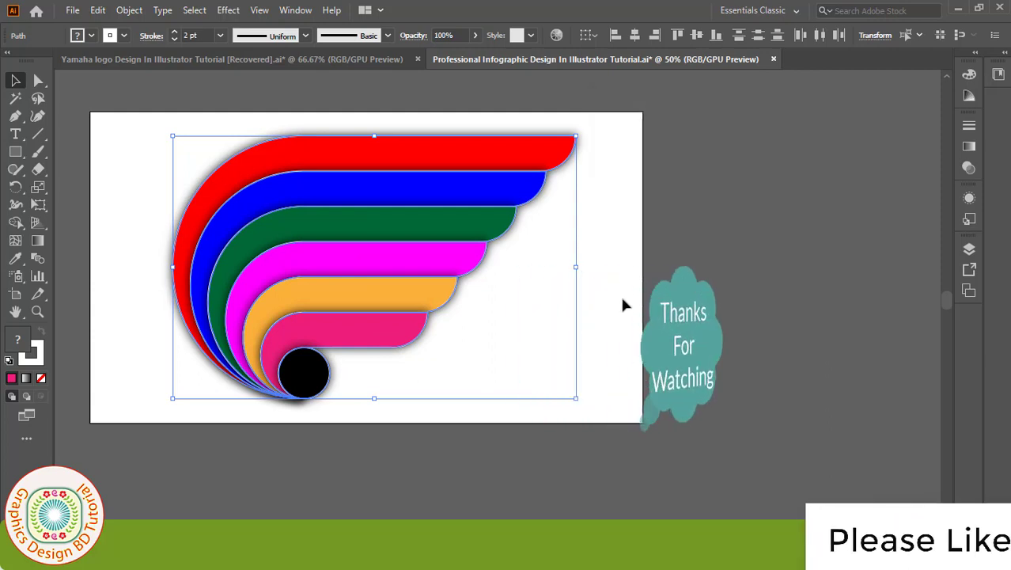
- Group the logo's stripes, outlines and black dot into one object, then save the file
click(604, 315)
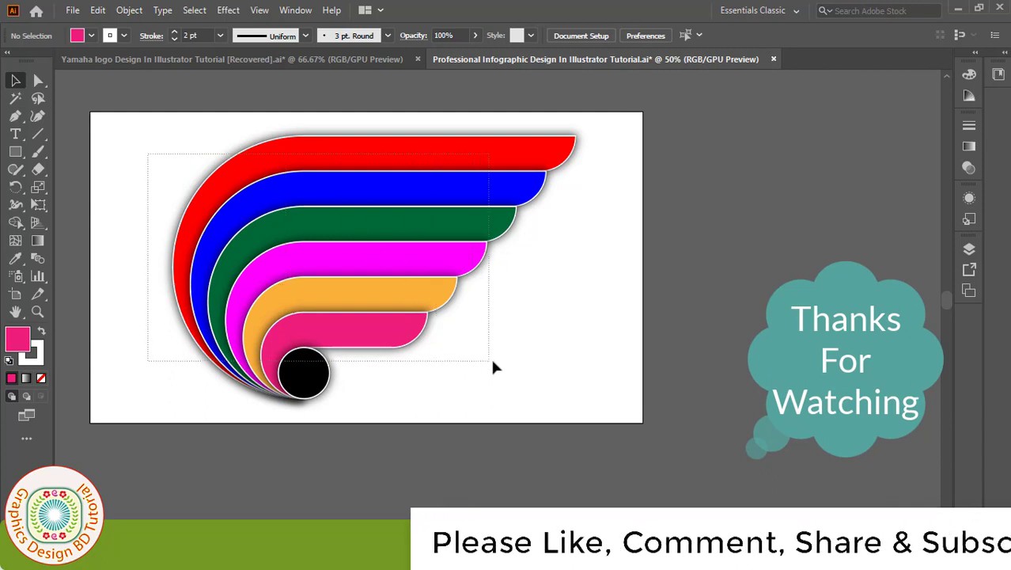
drag(152, 155, 586, 374)
right_click(390, 269)
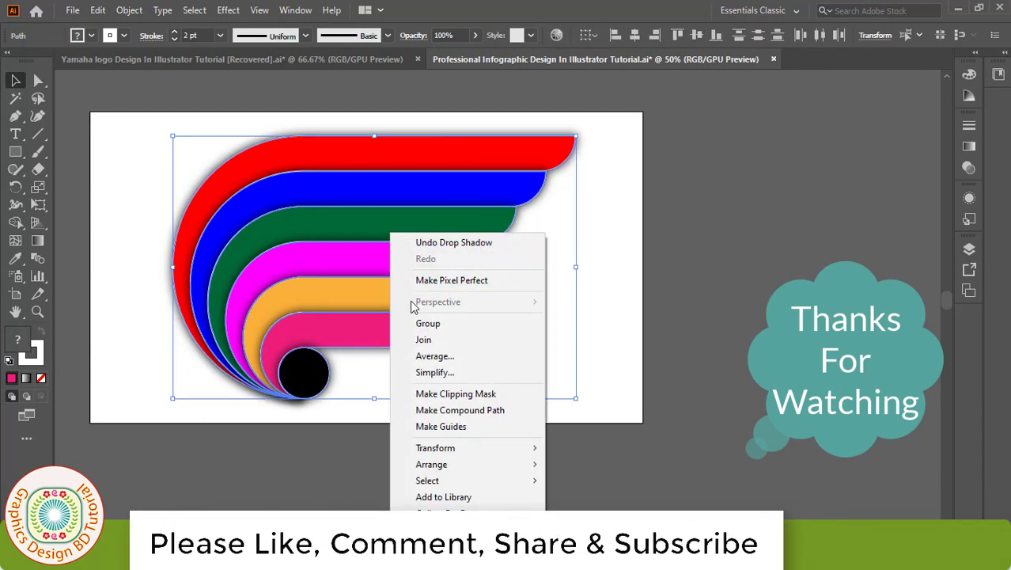
click(427, 323)
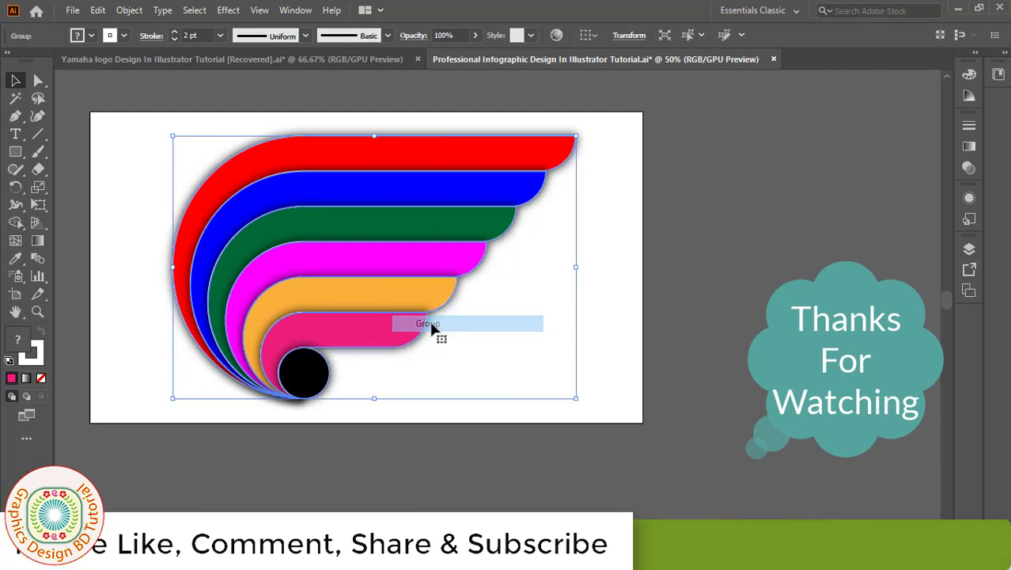
click(612, 333)
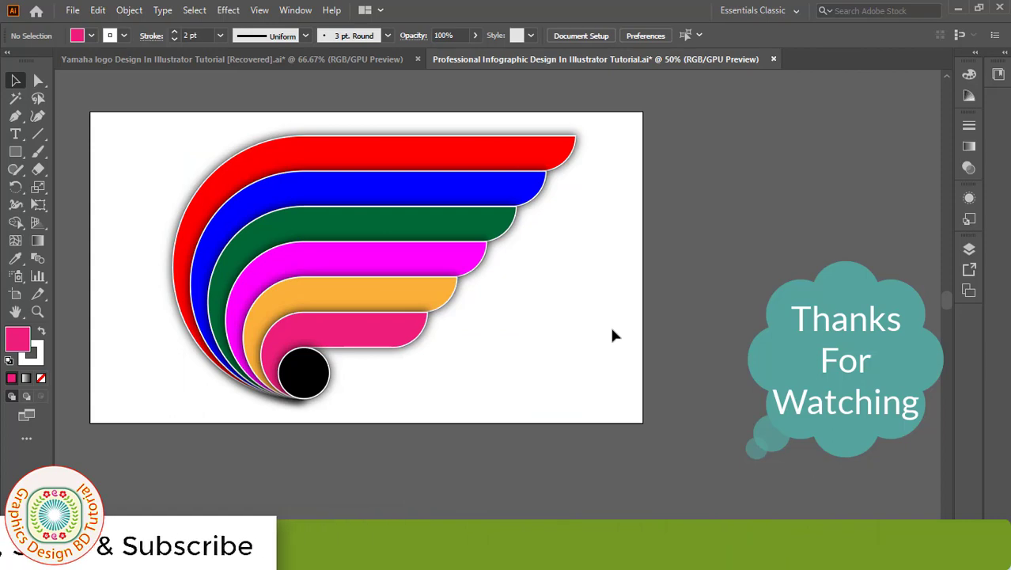
click(71, 11)
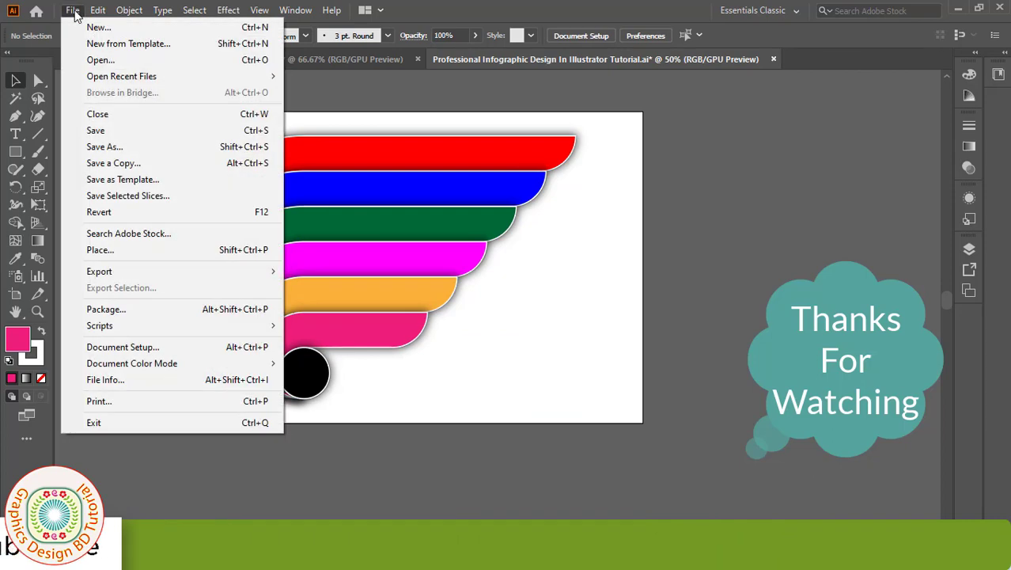
click(93, 131)
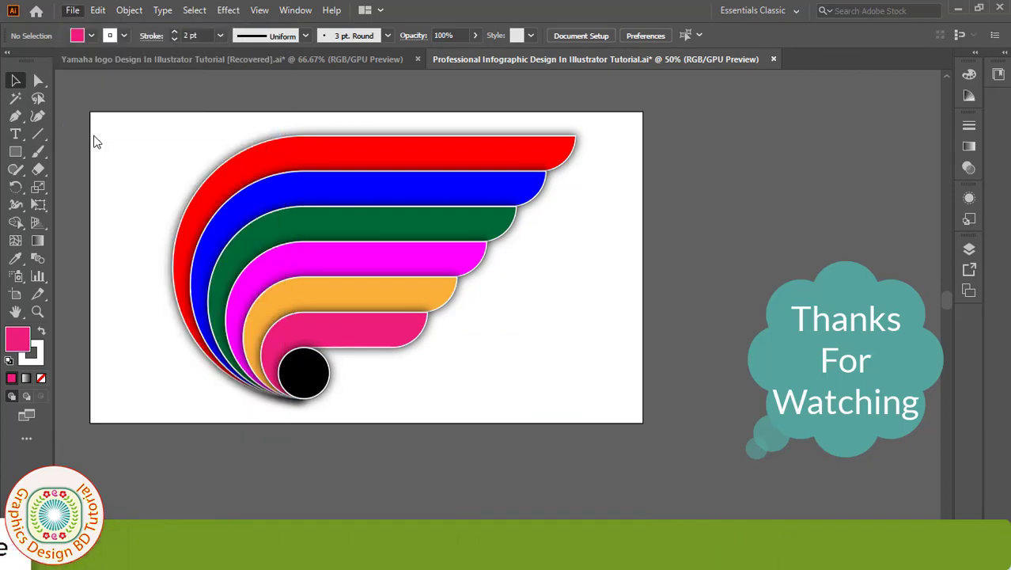